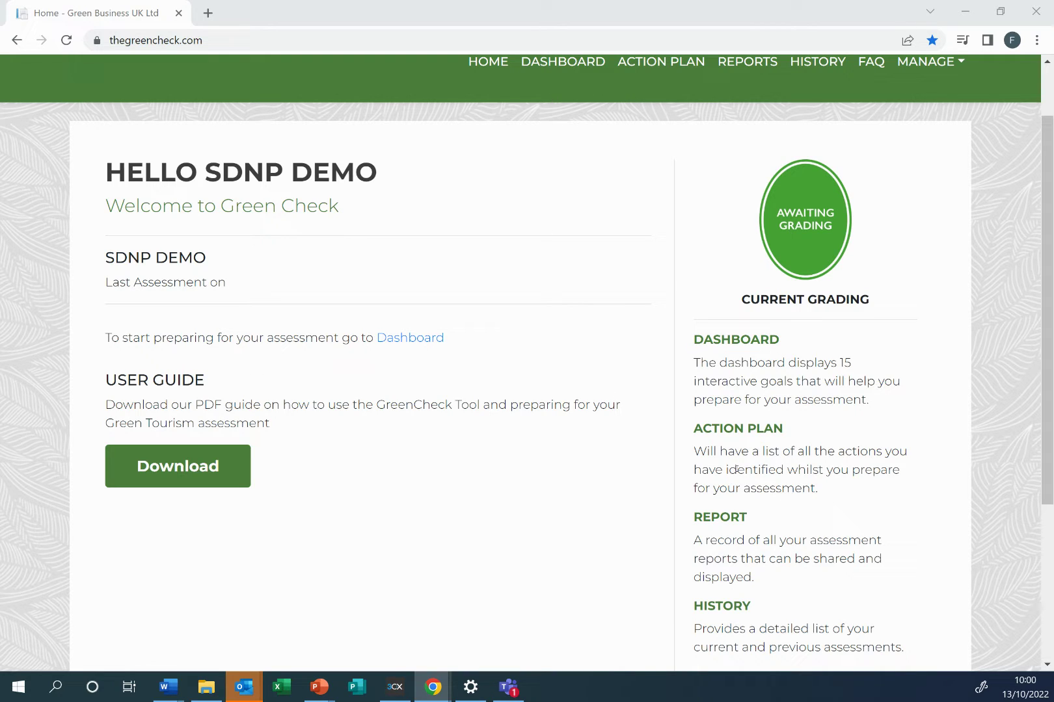
- Open the dashboard and start the Communication goal from its beginning
click(720, 340)
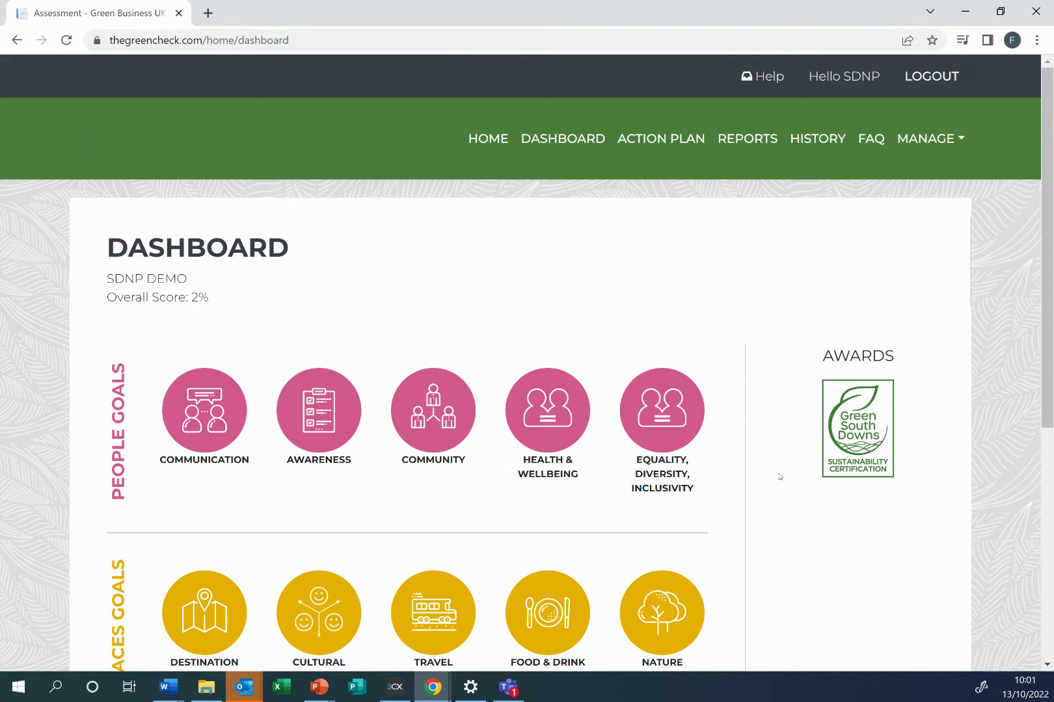
scroll(826, 492, down, 1)
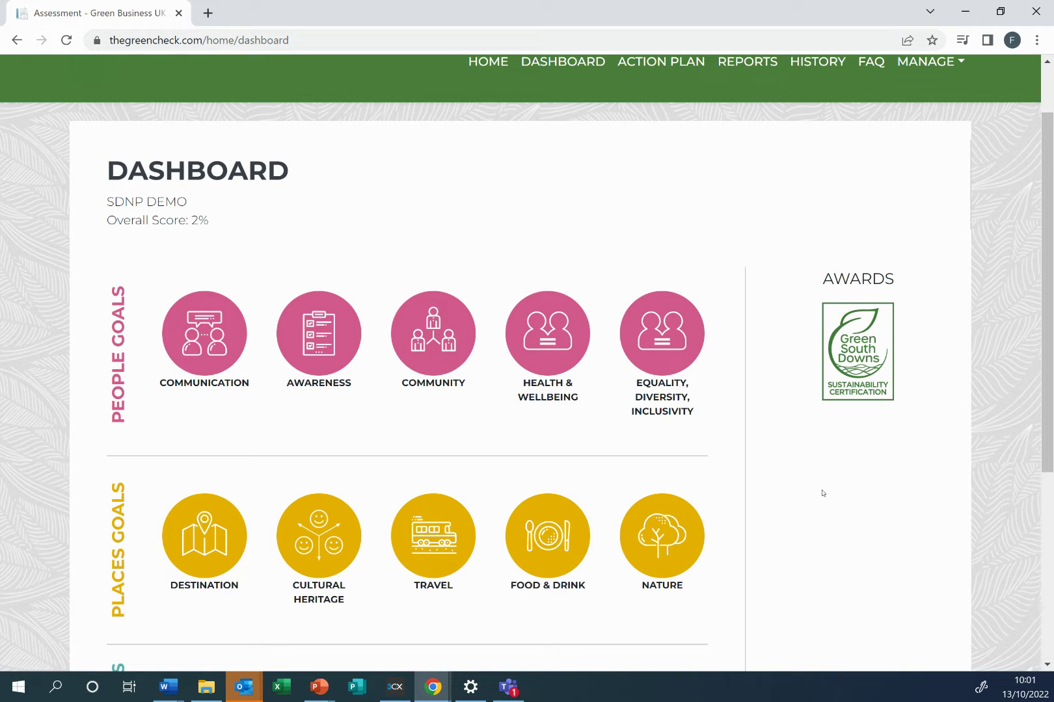
click(203, 348)
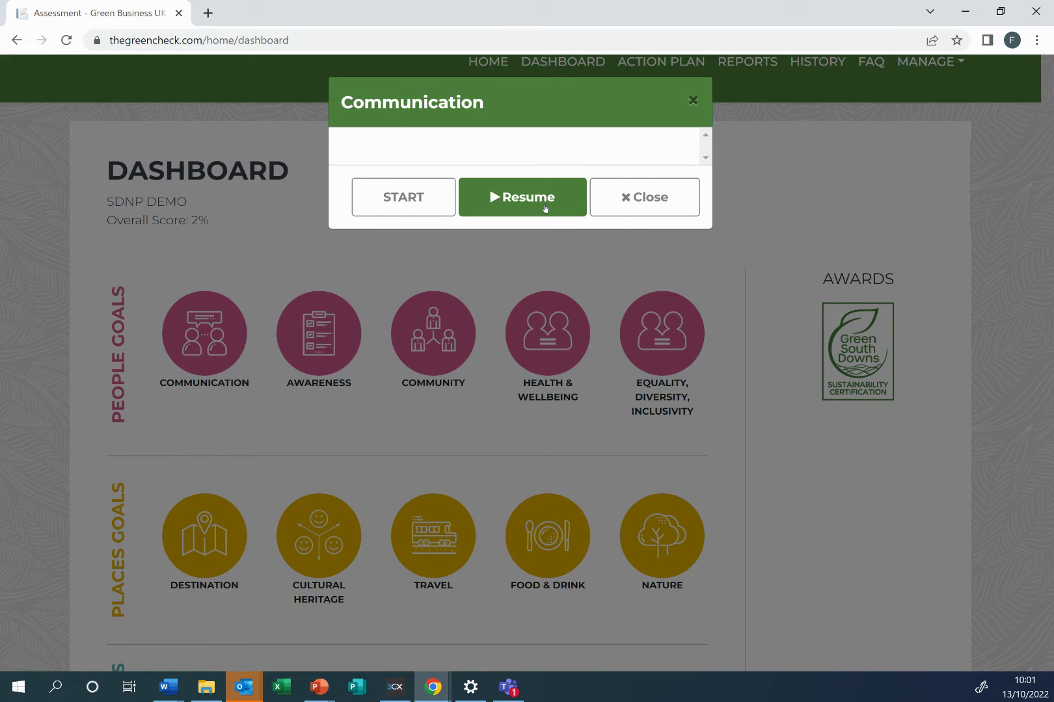
click(415, 207)
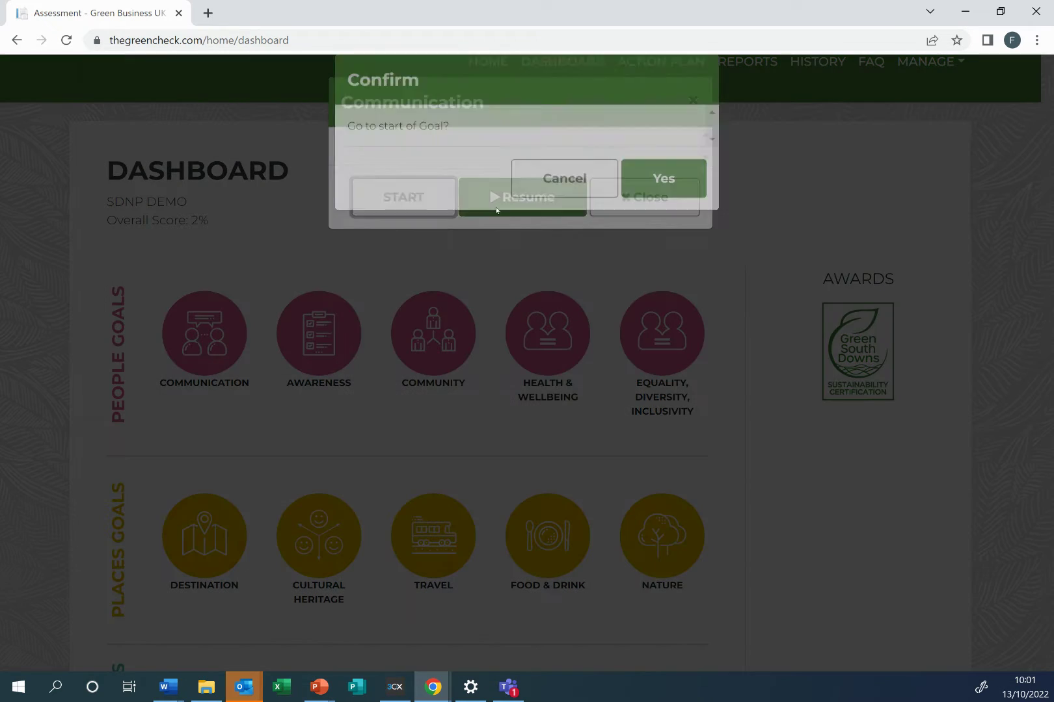
click(649, 206)
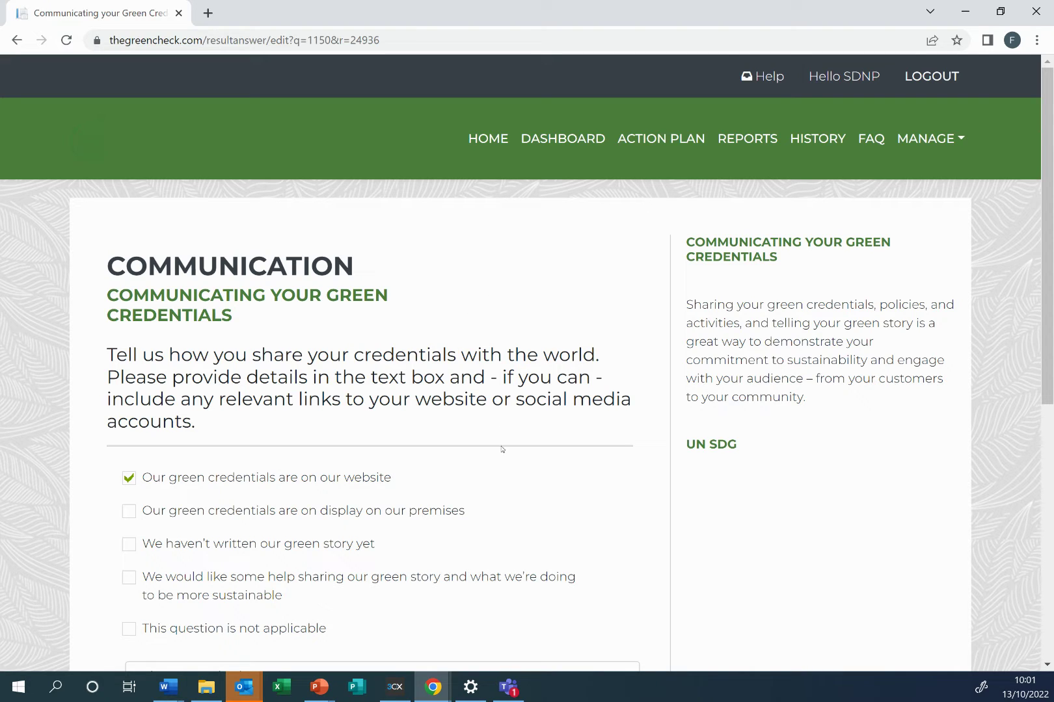
- Review the answers and uploaded evidence for Communicating Your Green Credentials and continue to the following question
scroll(499, 452, down, 1)
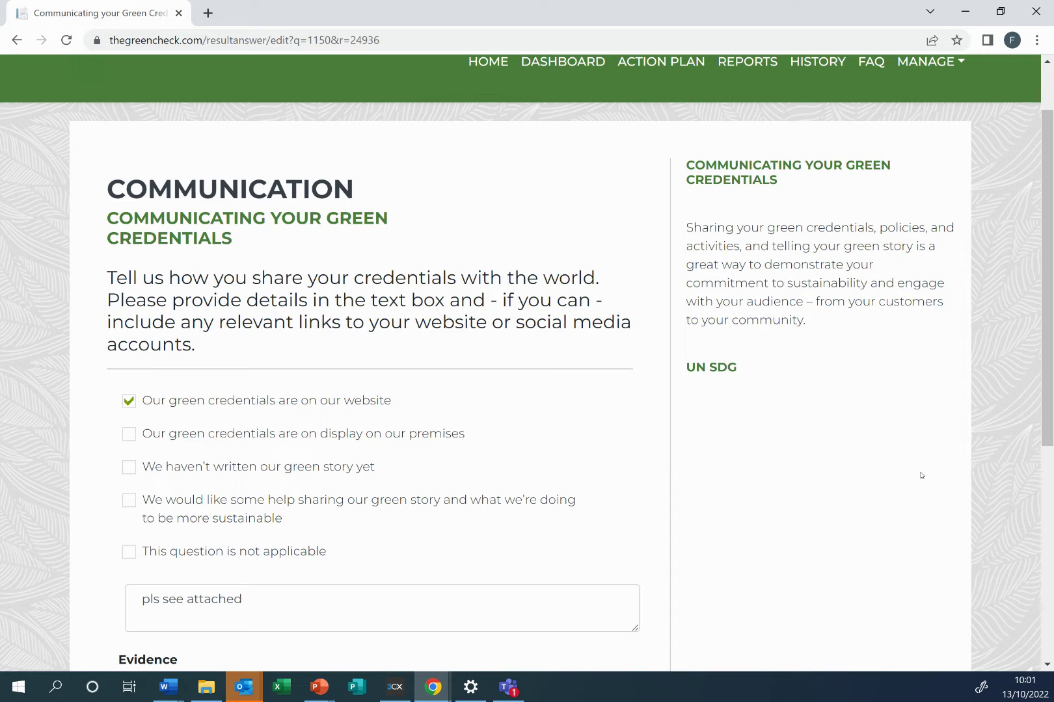
scroll(941, 499, down, 1)
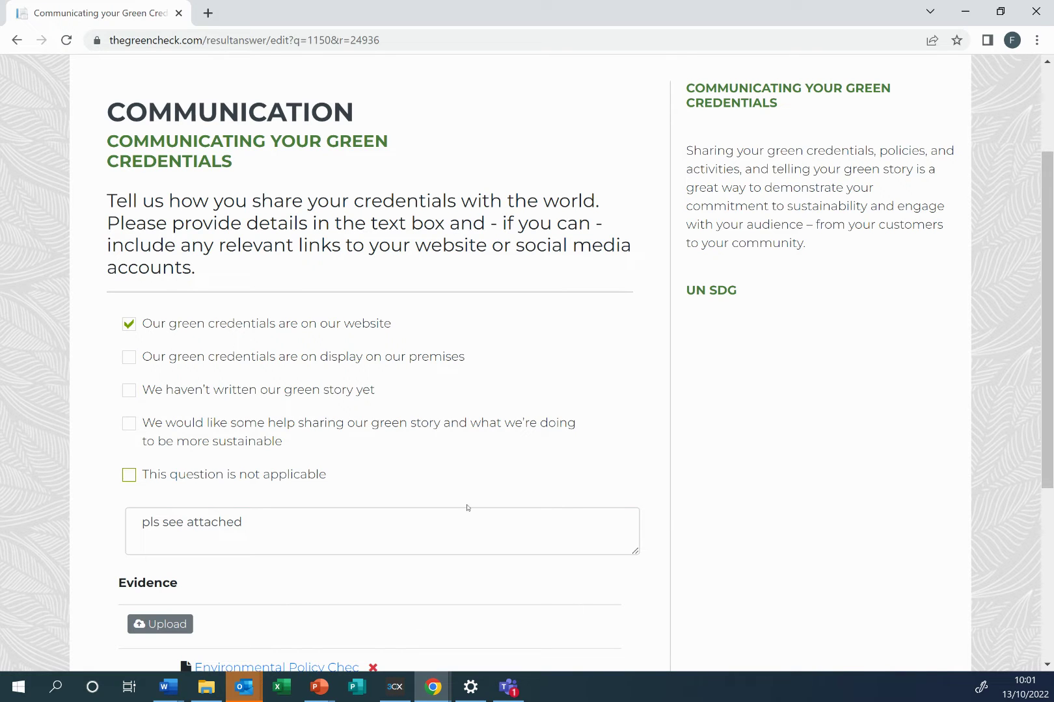
scroll(477, 524, down, 1)
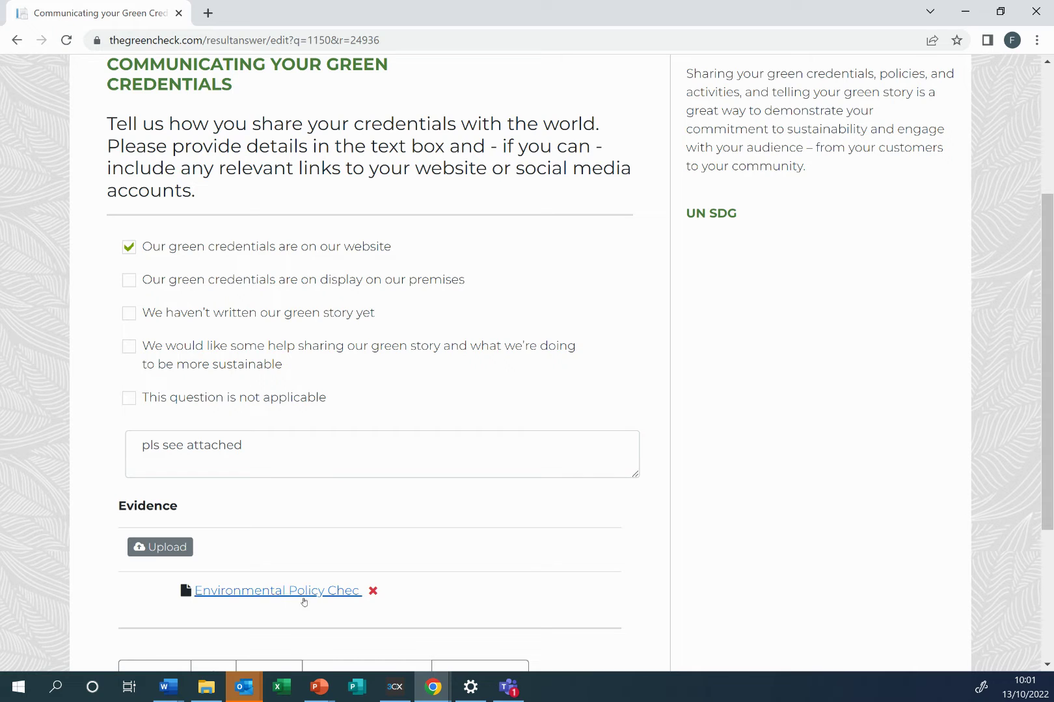
scroll(873, 566, down, 2)
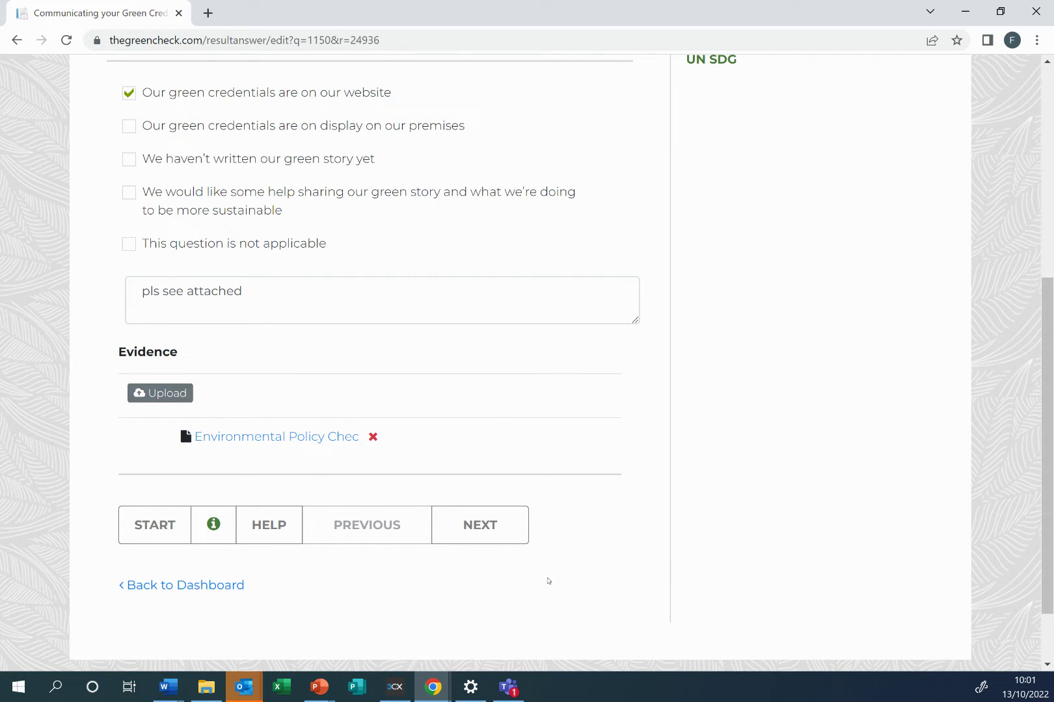
click(474, 528)
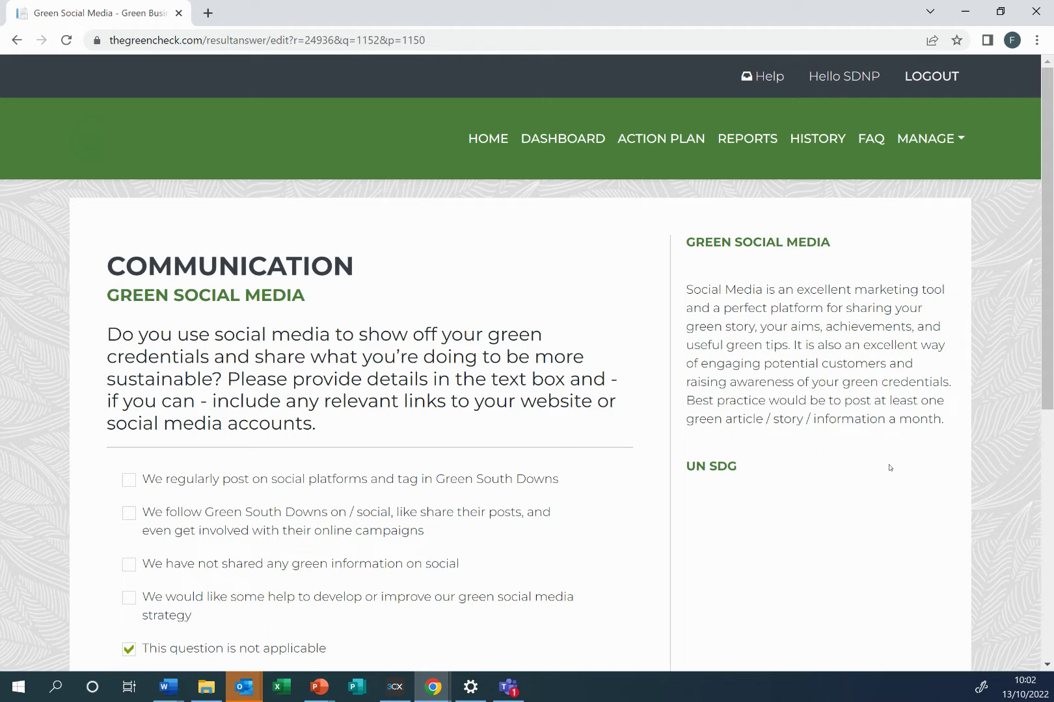
- Look over the Green Social Media question and read its information and guidance
scroll(930, 482, down, 2)
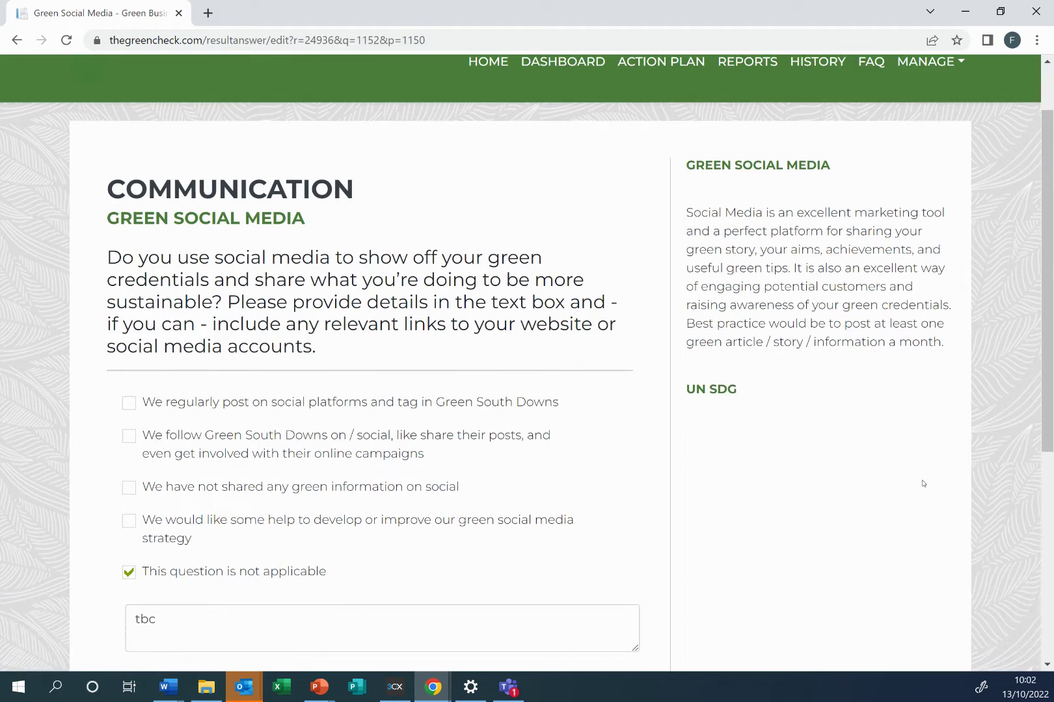
scroll(921, 481, down, 3)
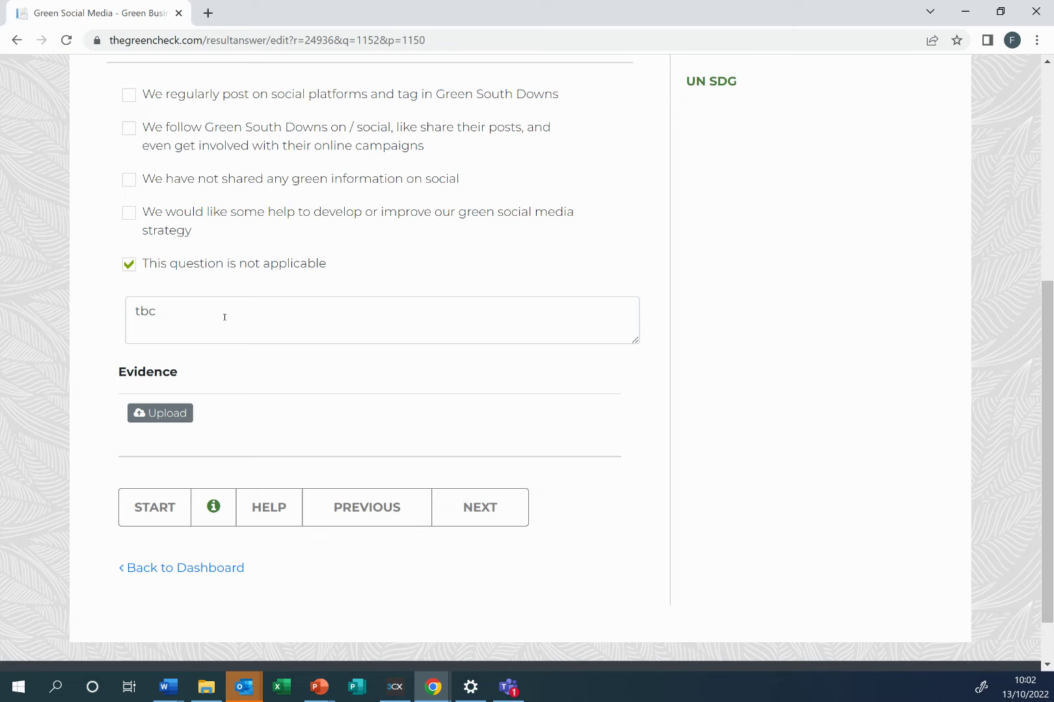
click(208, 513)
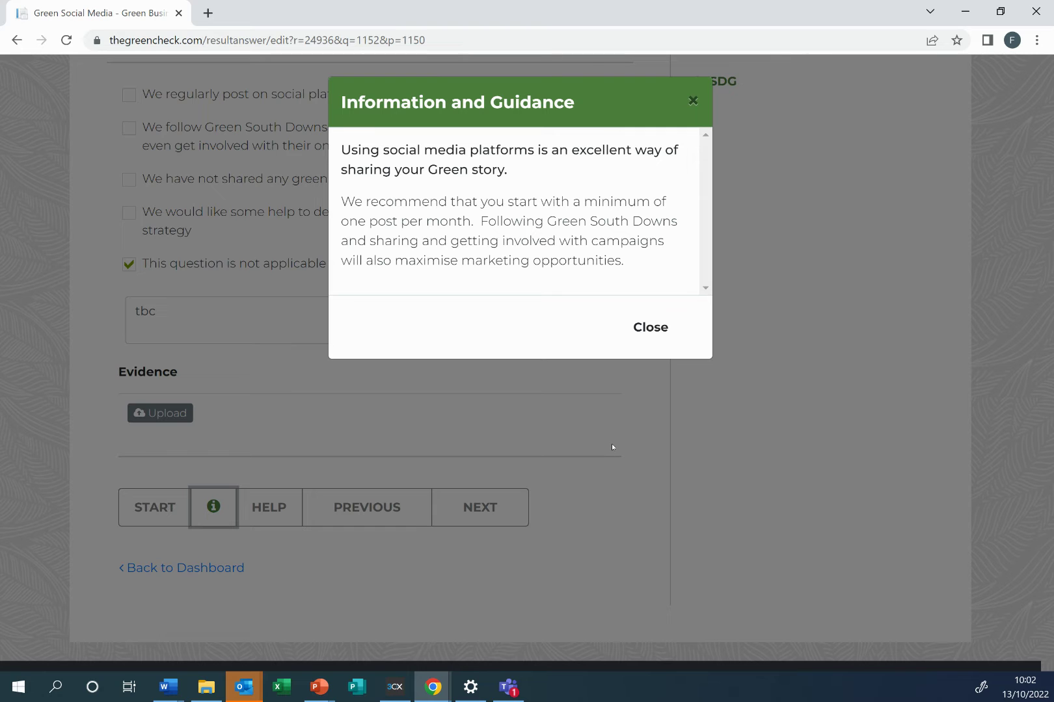
click(650, 327)
- View the new help query form for the Green Social Media question and cancel it without sending
click(276, 512)
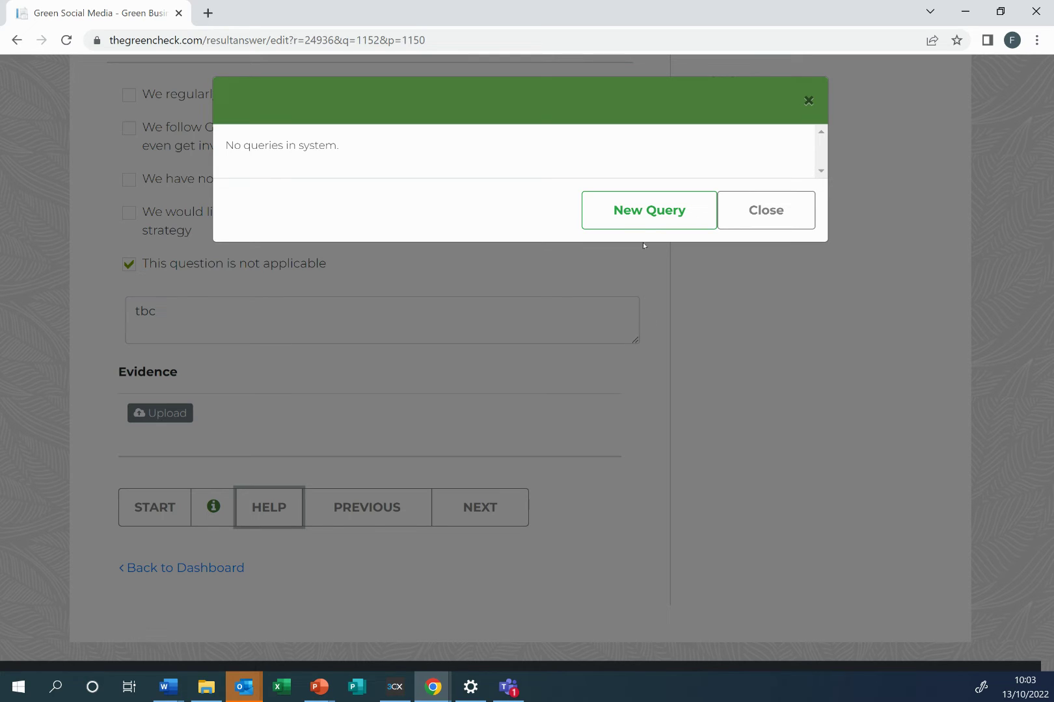
click(634, 211)
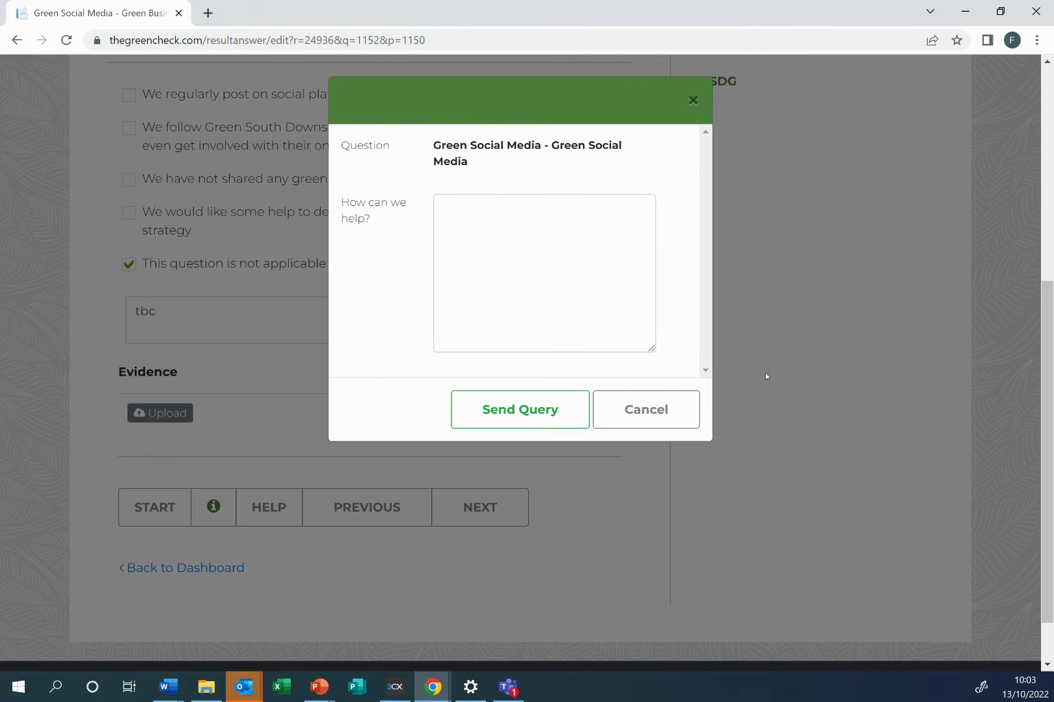
click(683, 418)
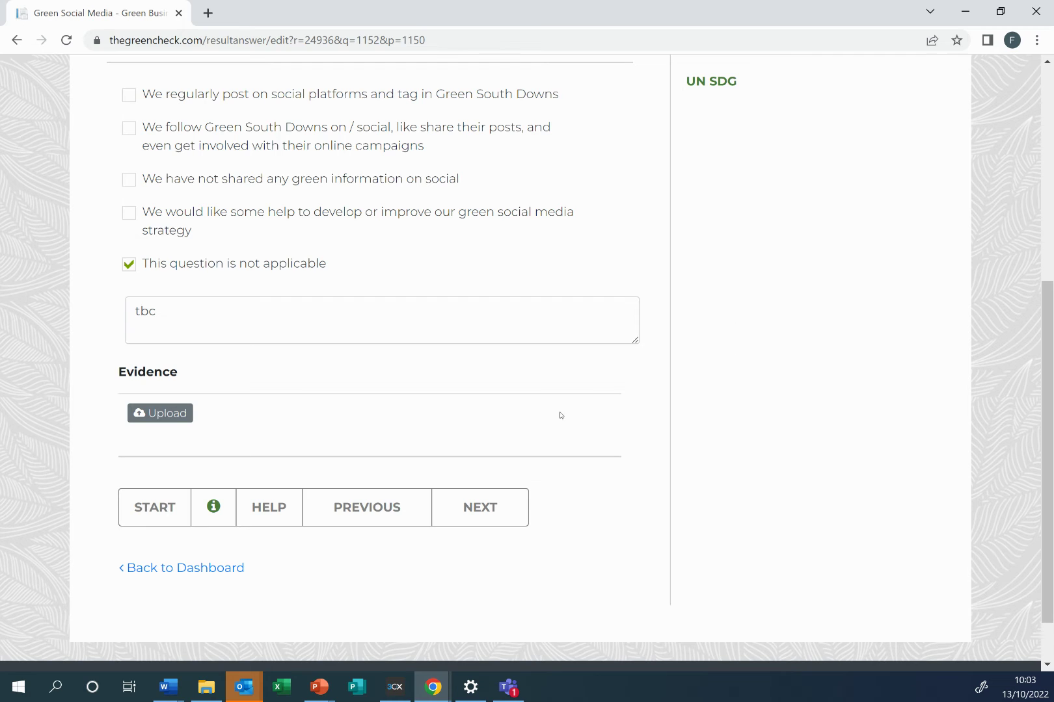
- Return to the dashboard and look over the people, places and planet goals
click(231, 576)
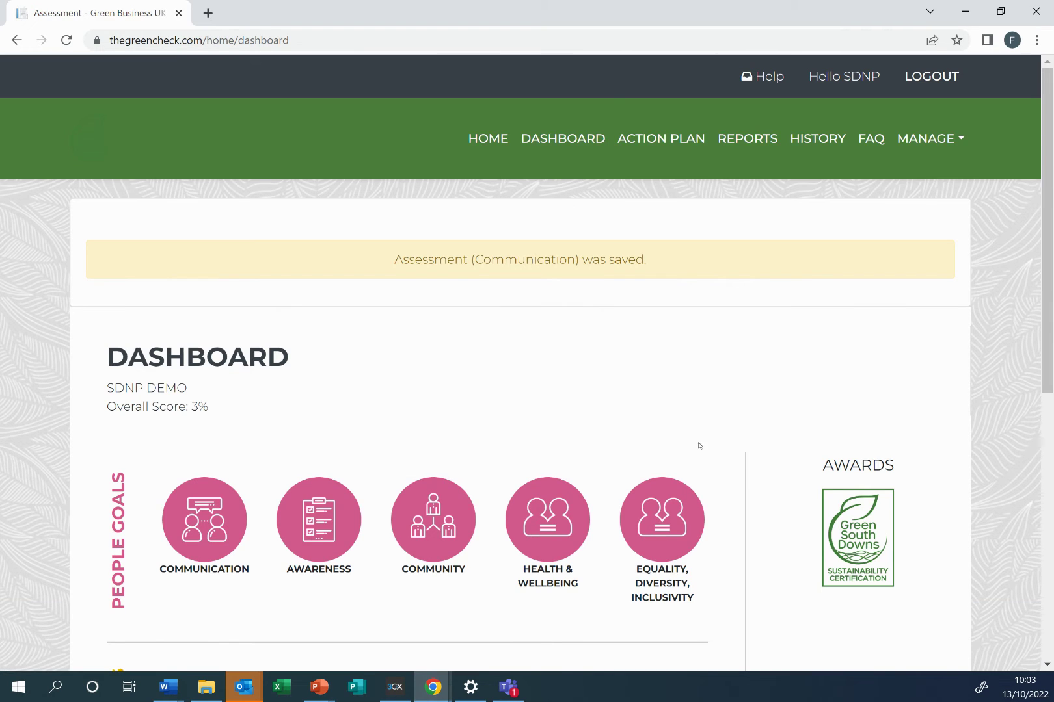
scroll(696, 455, down, 4)
scroll(689, 455, down, 3)
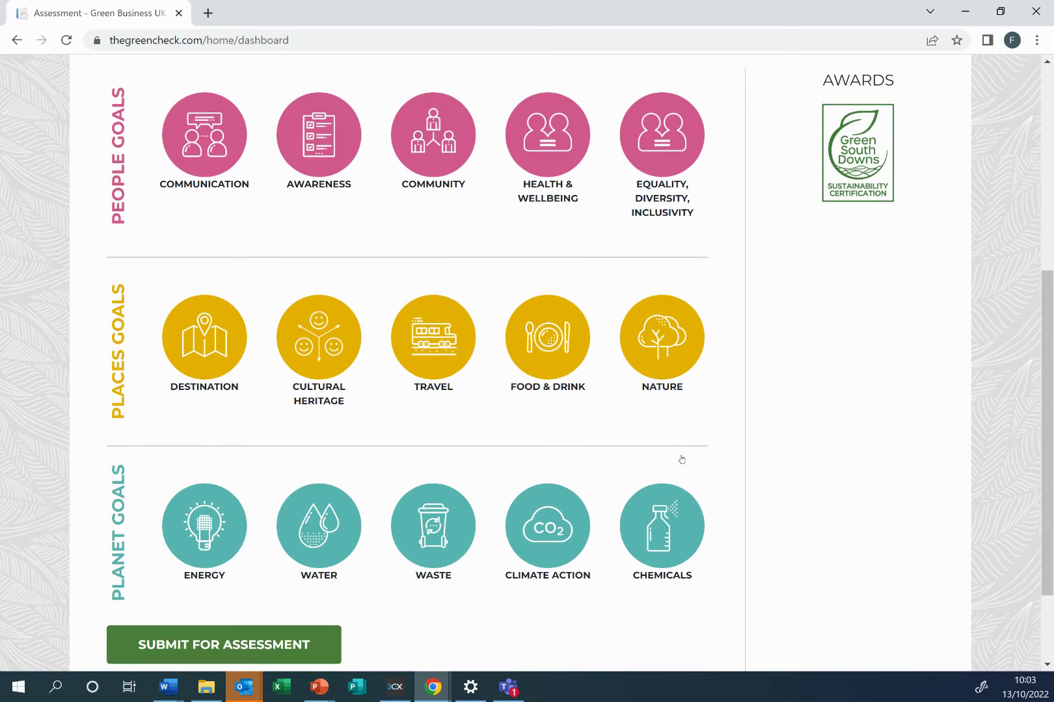
scroll(657, 442, up, 7)
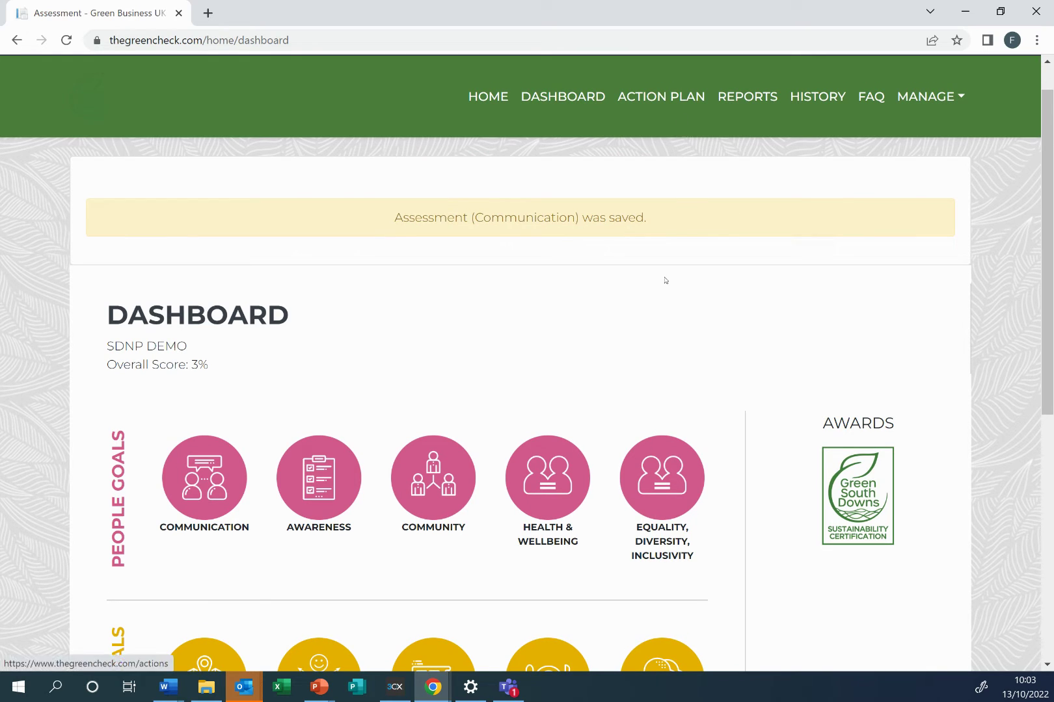
scroll(745, 510, down, 1)
scroll(744, 511, down, 5)
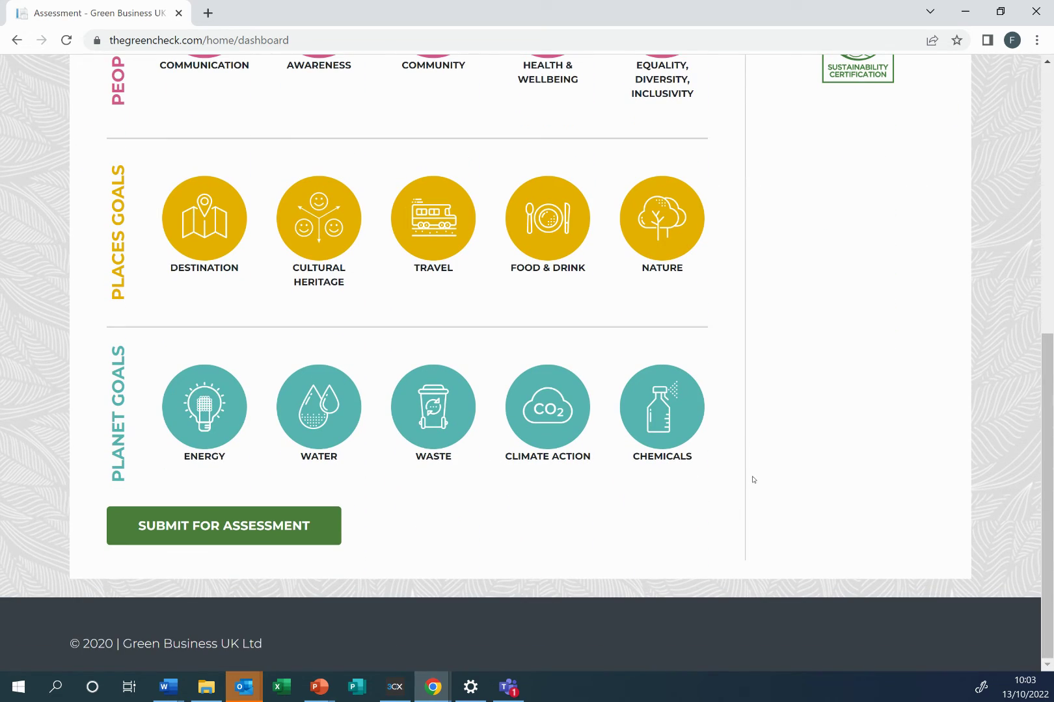
- Start the Water goal from its beginning and proceed past the Monitoring Water question with its current answer
click(332, 423)
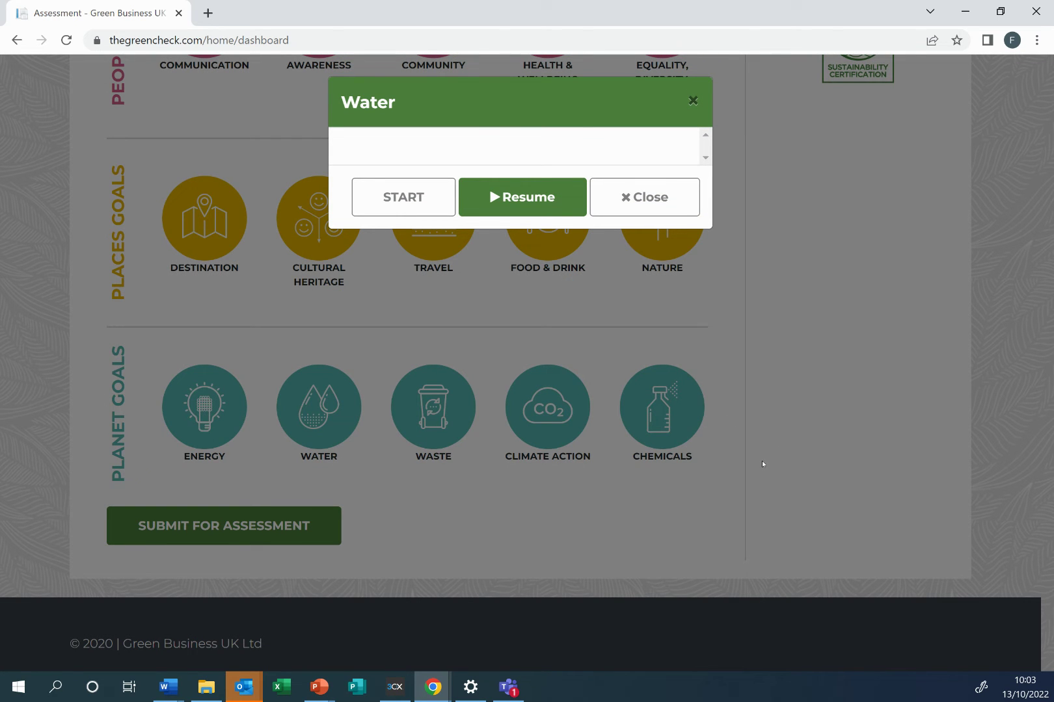
click(427, 202)
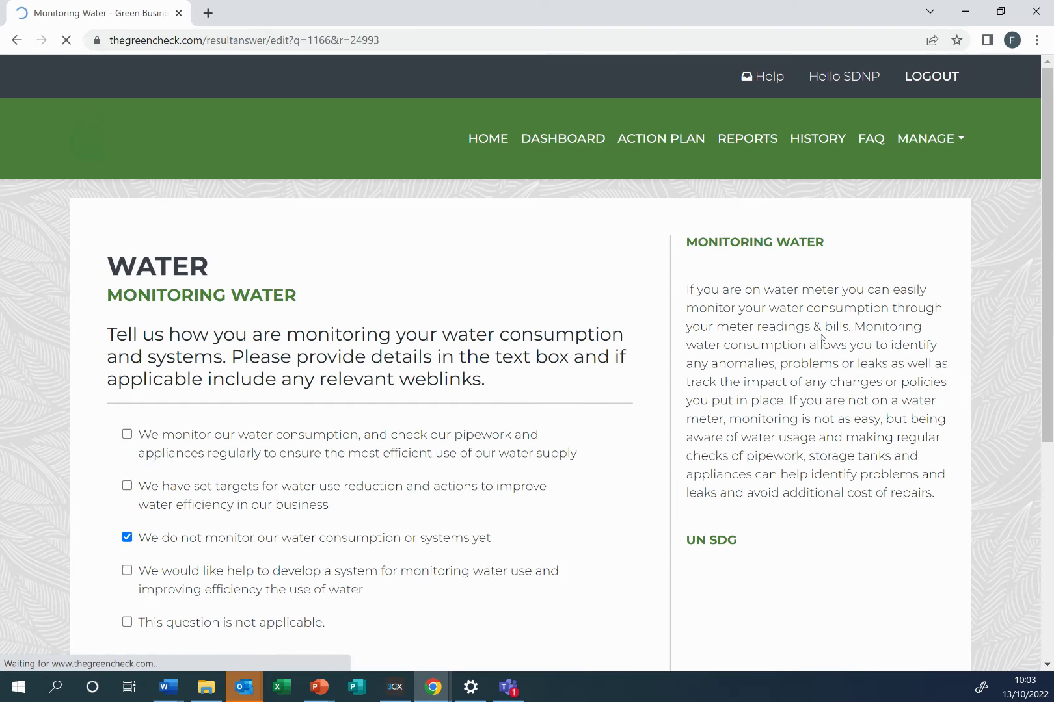
scroll(683, 456, down, 2)
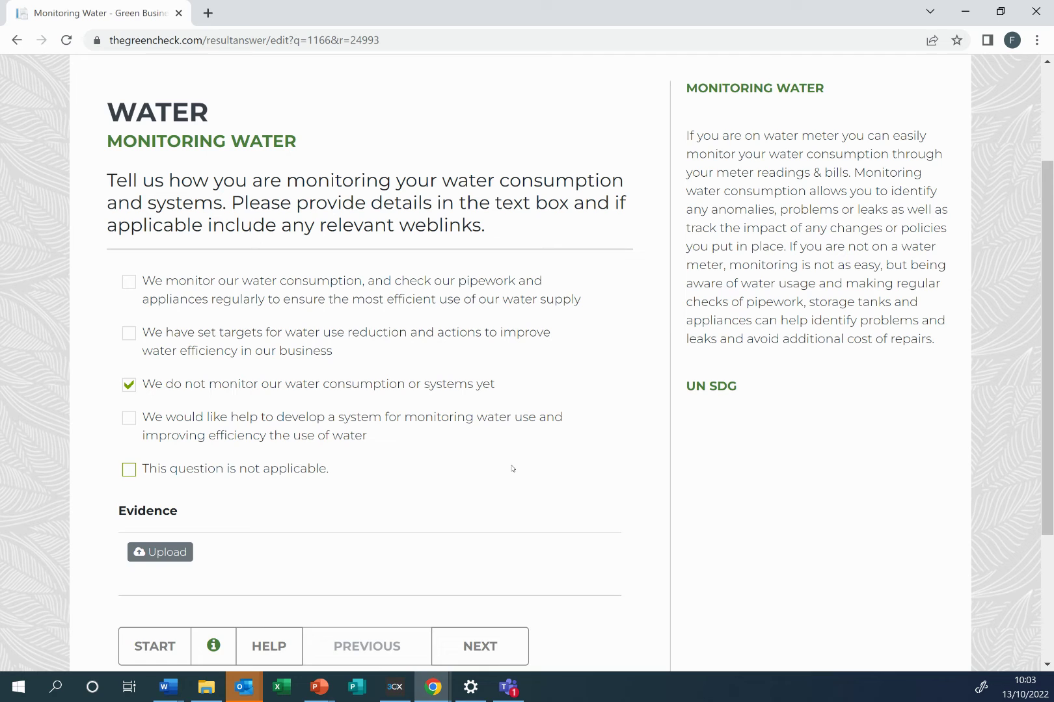
scroll(428, 498, down, 1)
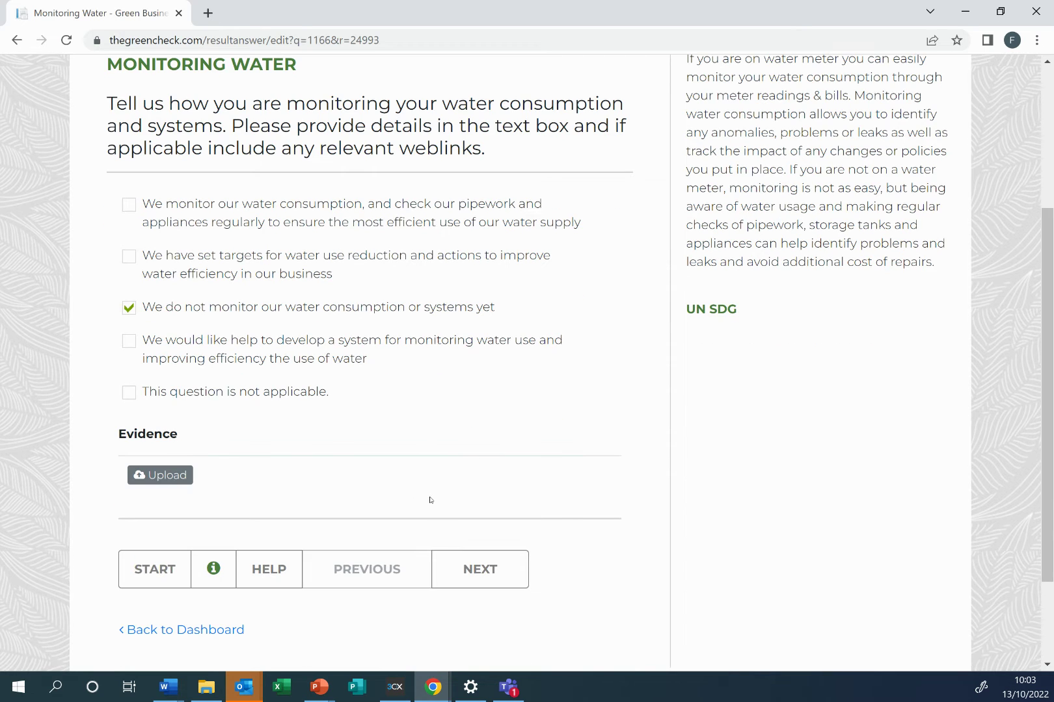
click(474, 571)
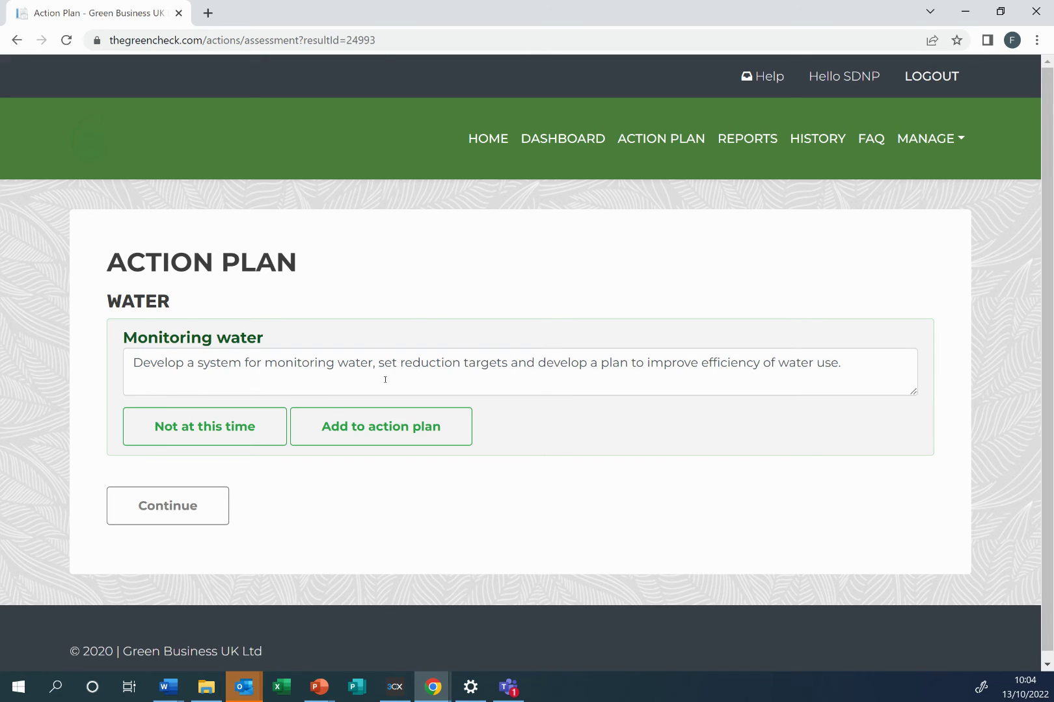
- Add the suggested Monitoring water action to the action plan and return to the dashboard from the following Water question
click(375, 435)
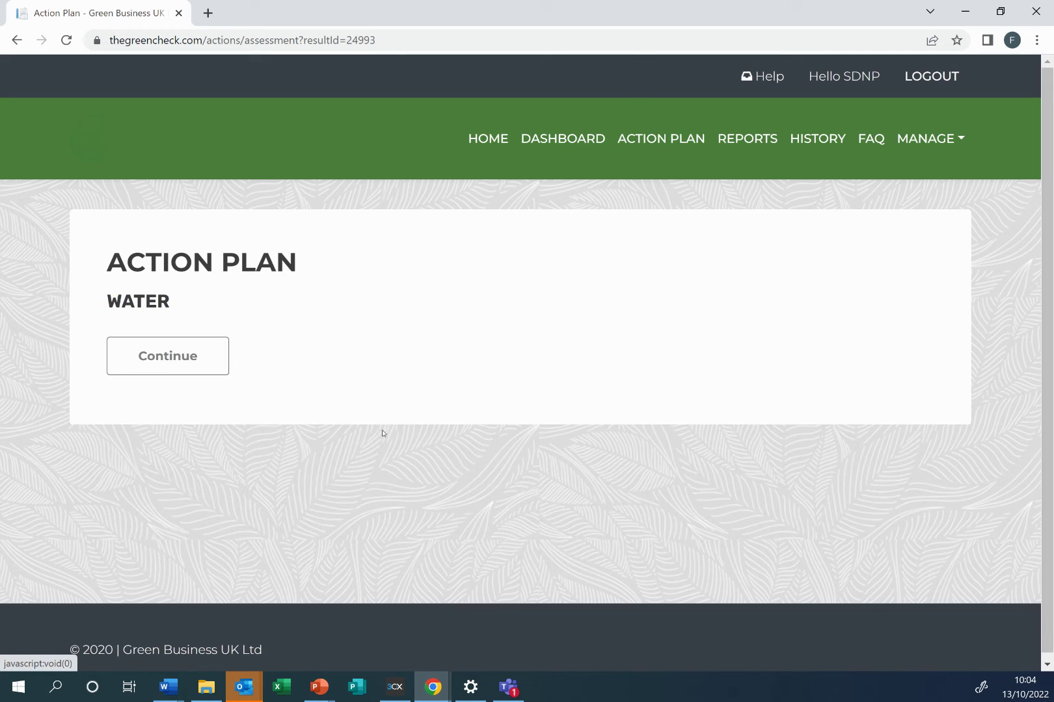
click(180, 358)
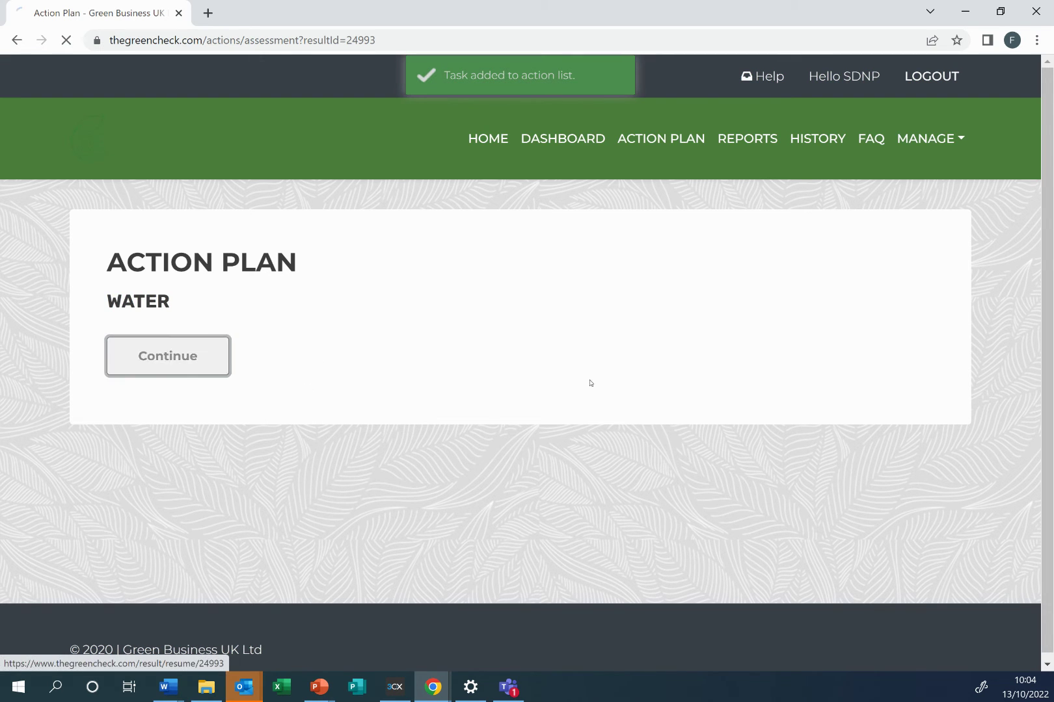
scroll(604, 473, down, 6)
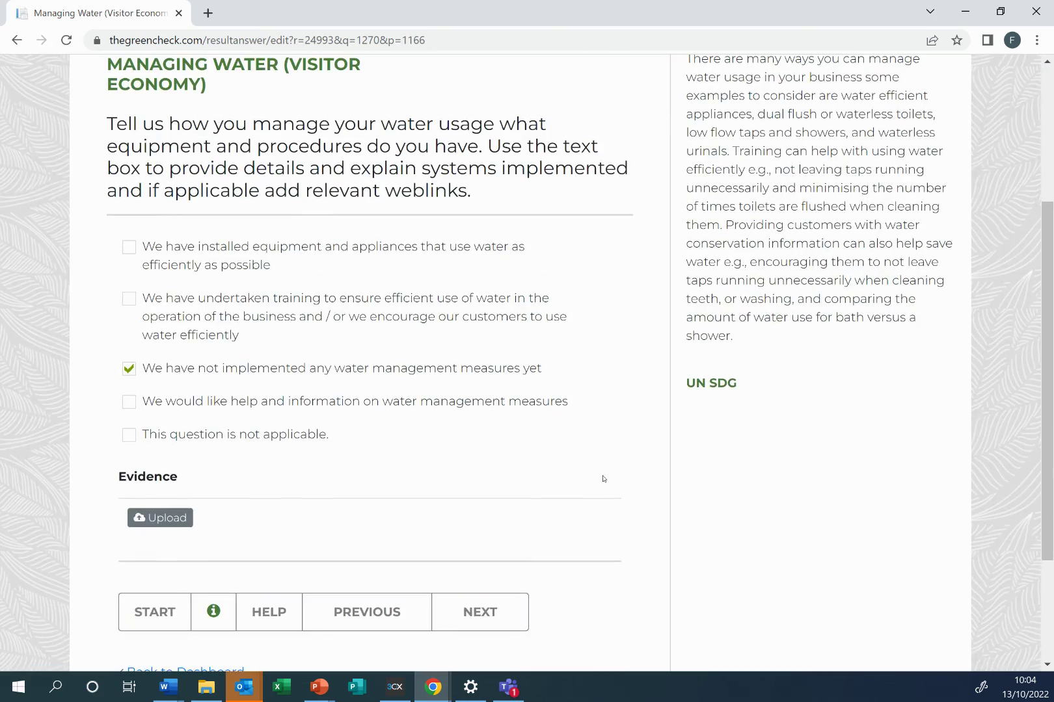
scroll(585, 475, up, 1)
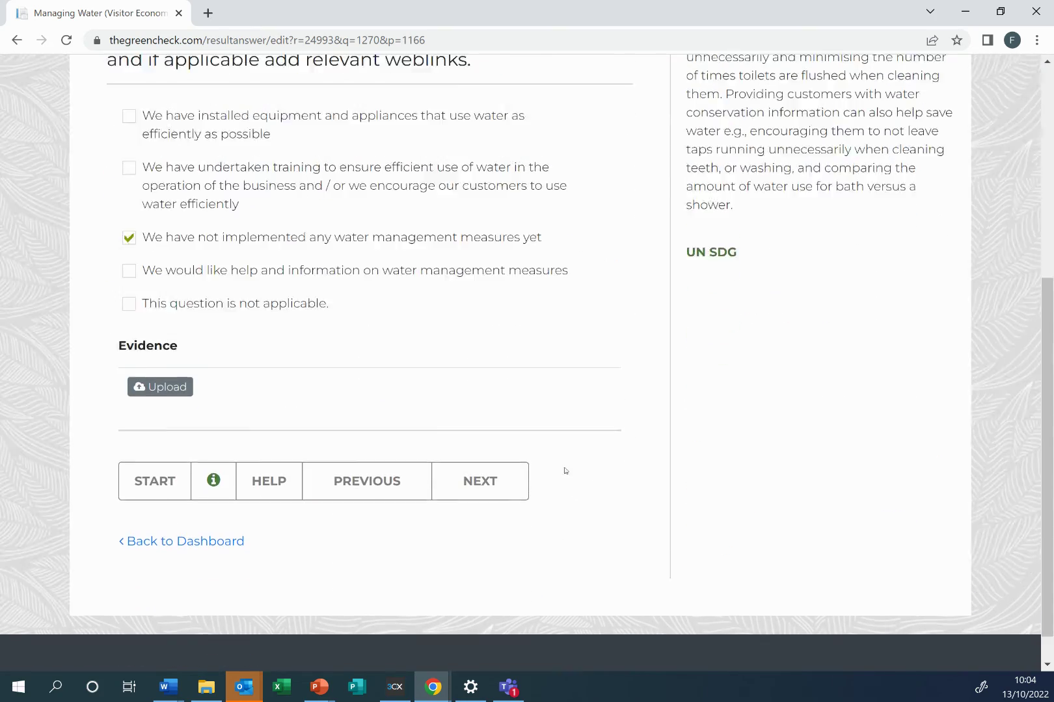
click(123, 595)
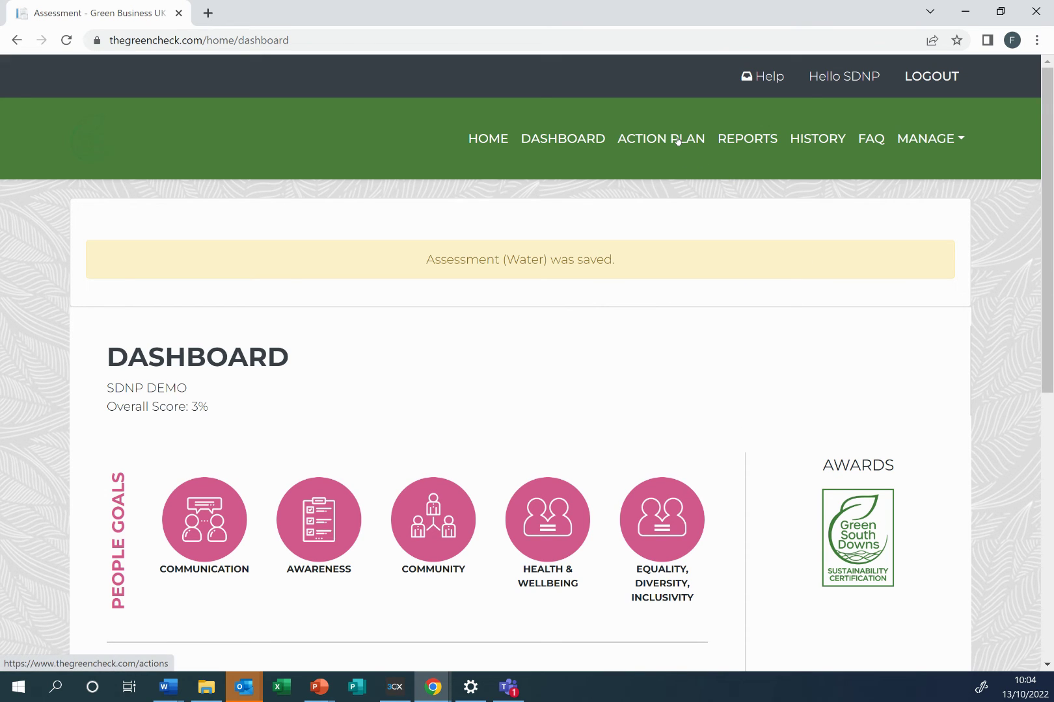
- Open the action plan and examine the active actions listed under each goal
click(678, 142)
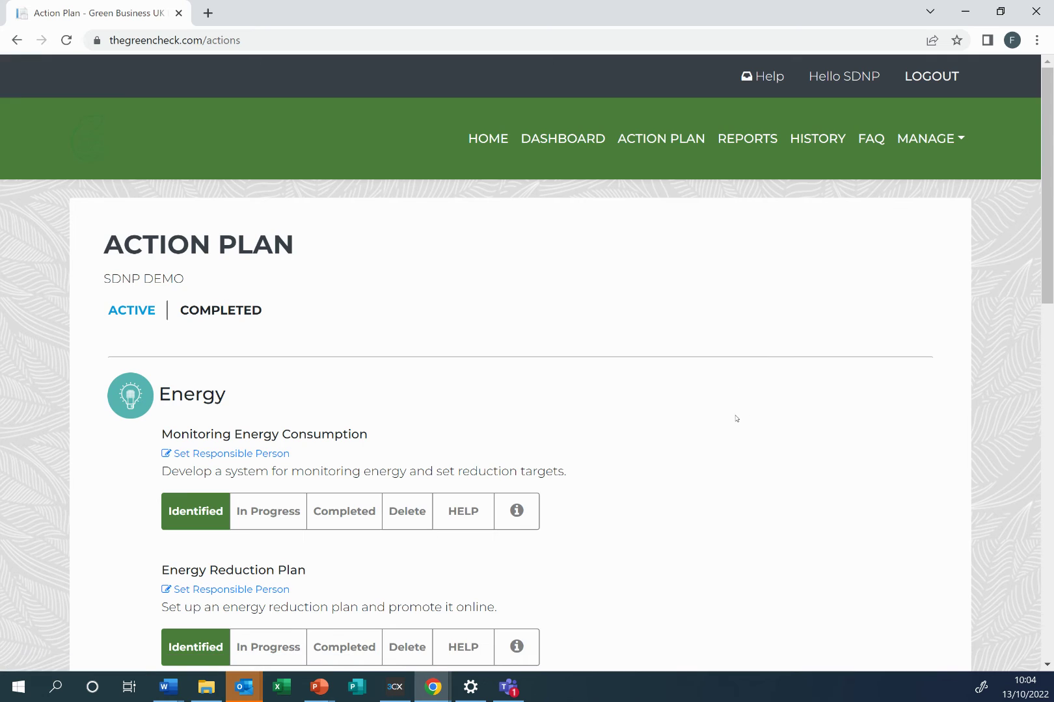
scroll(735, 418, down, 2)
scroll(733, 418, down, 1)
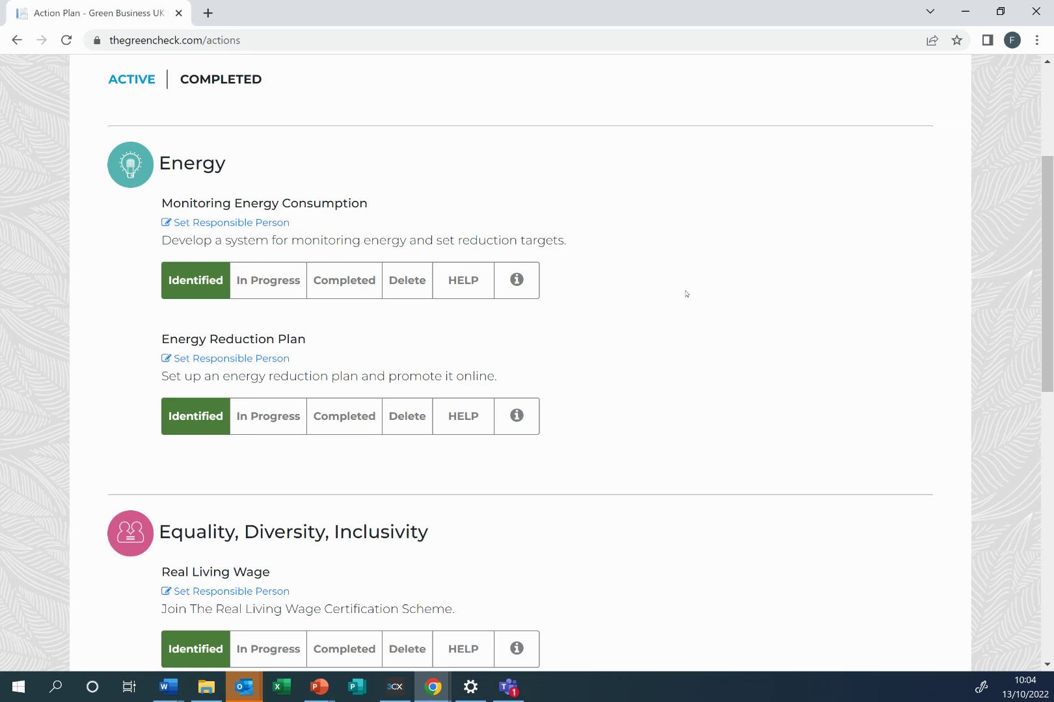
scroll(686, 306, down, 2)
scroll(688, 316, up, 2)
scroll(660, 330, up, 2)
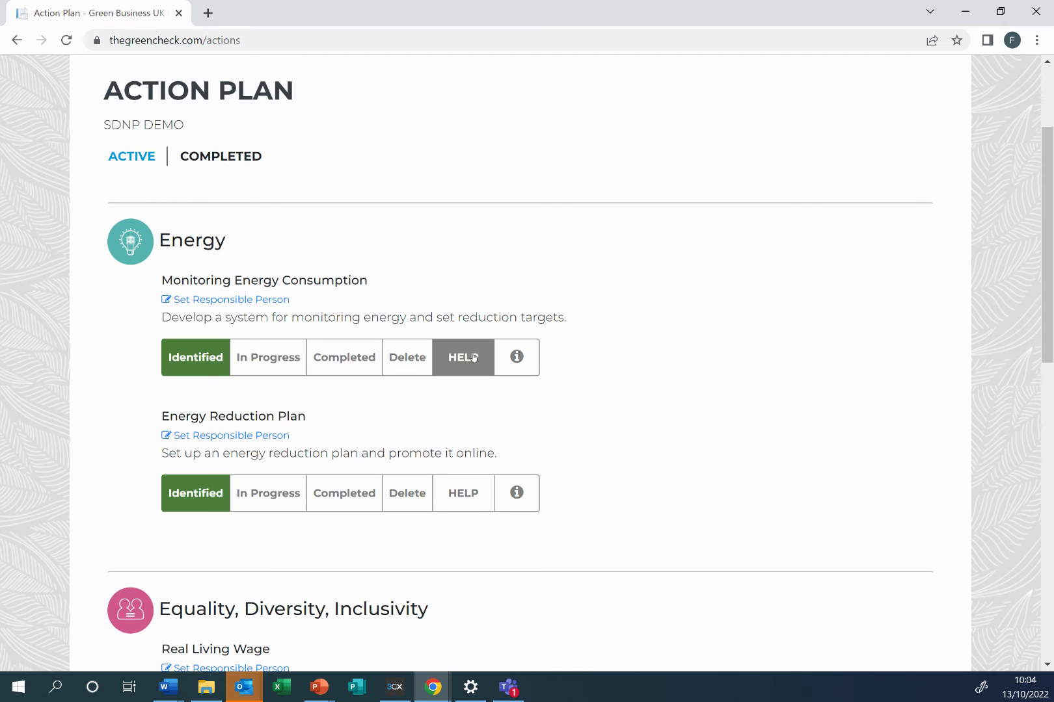
- View the responsible person and completion date form for Monitoring Energy Consumption and cancel it
click(286, 299)
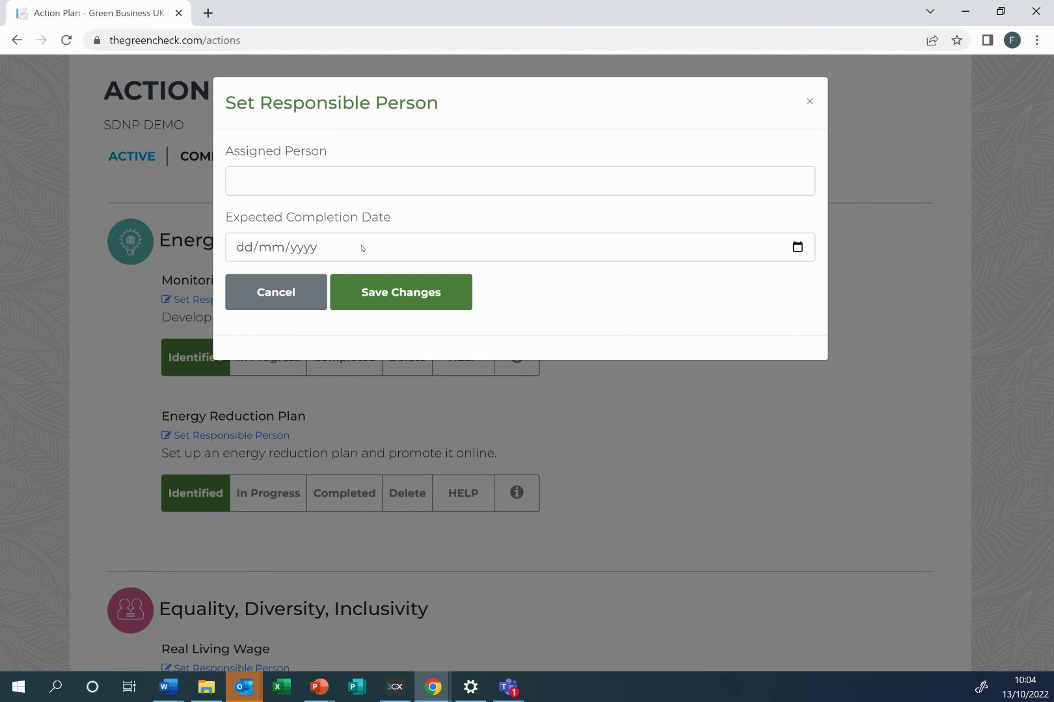
click(300, 303)
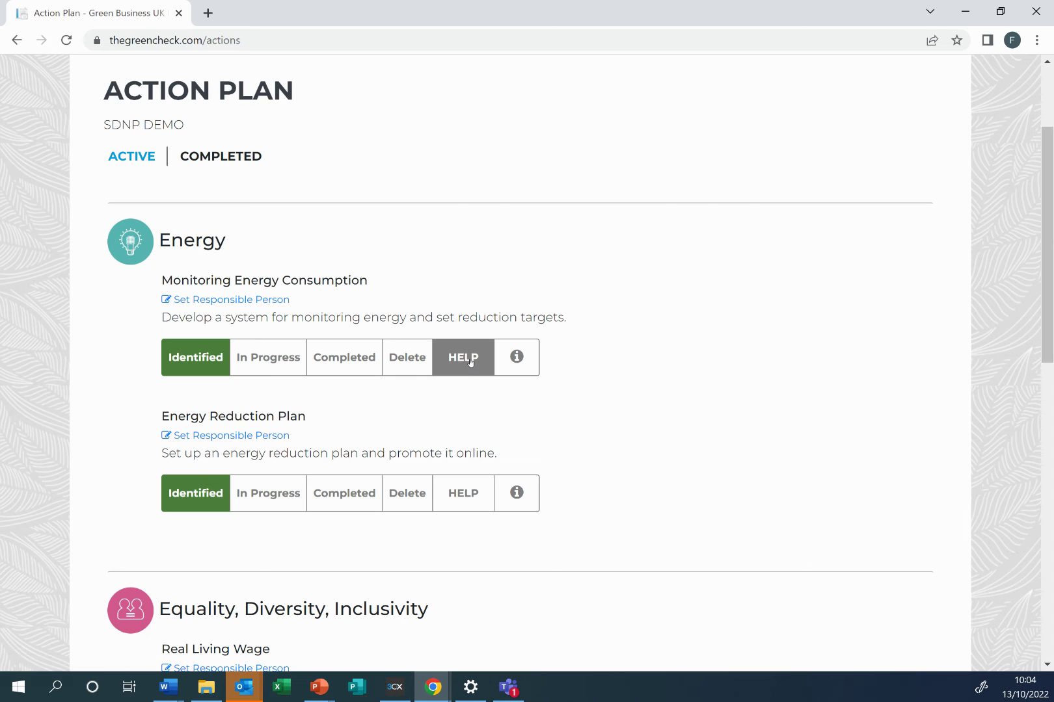
- View the help queries for the Monitoring Energy Consumption action and close them without creating a new query
click(473, 368)
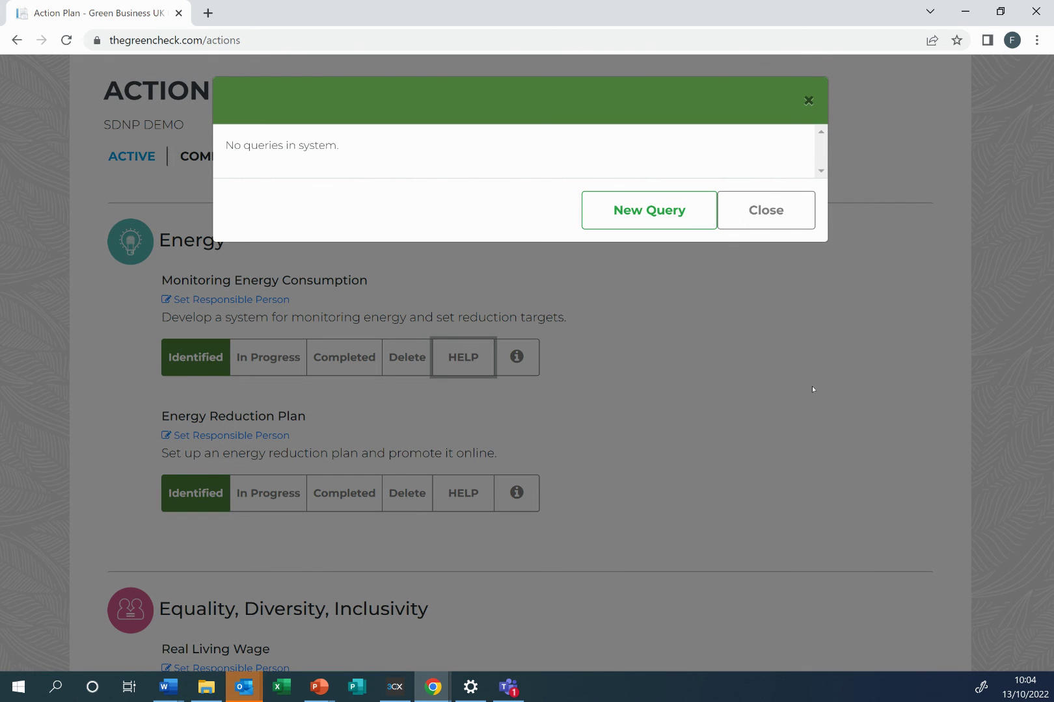
click(757, 215)
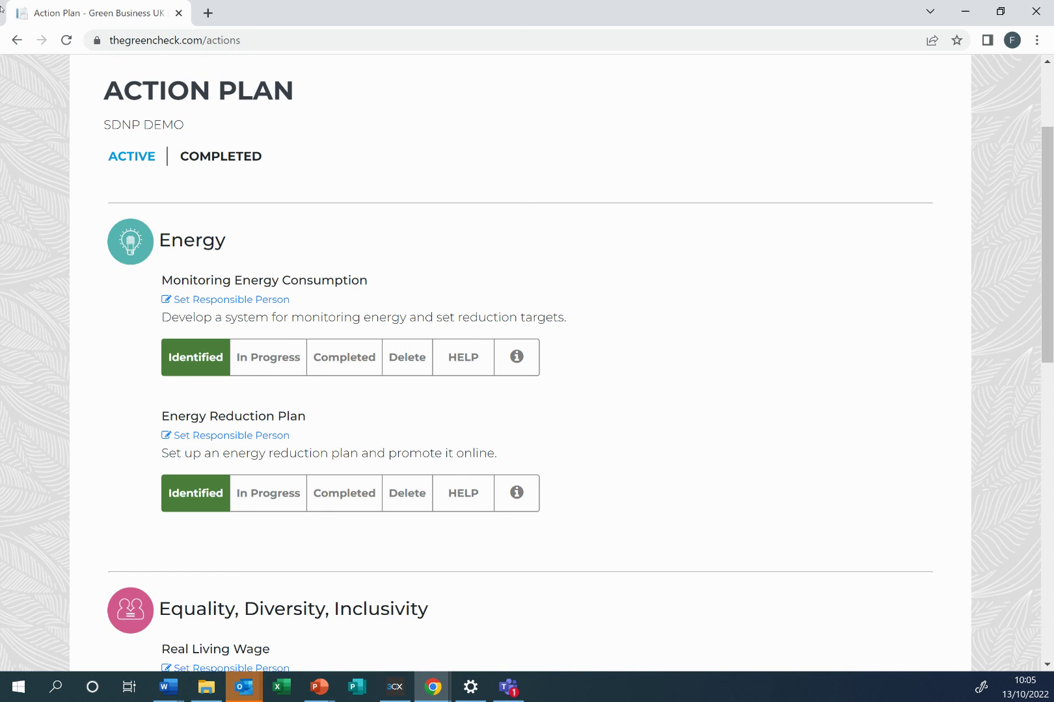
- Return to the dashboard and examine the People, Places and Planet goals, the awards and the option to submit for assessment
click(17, 40)
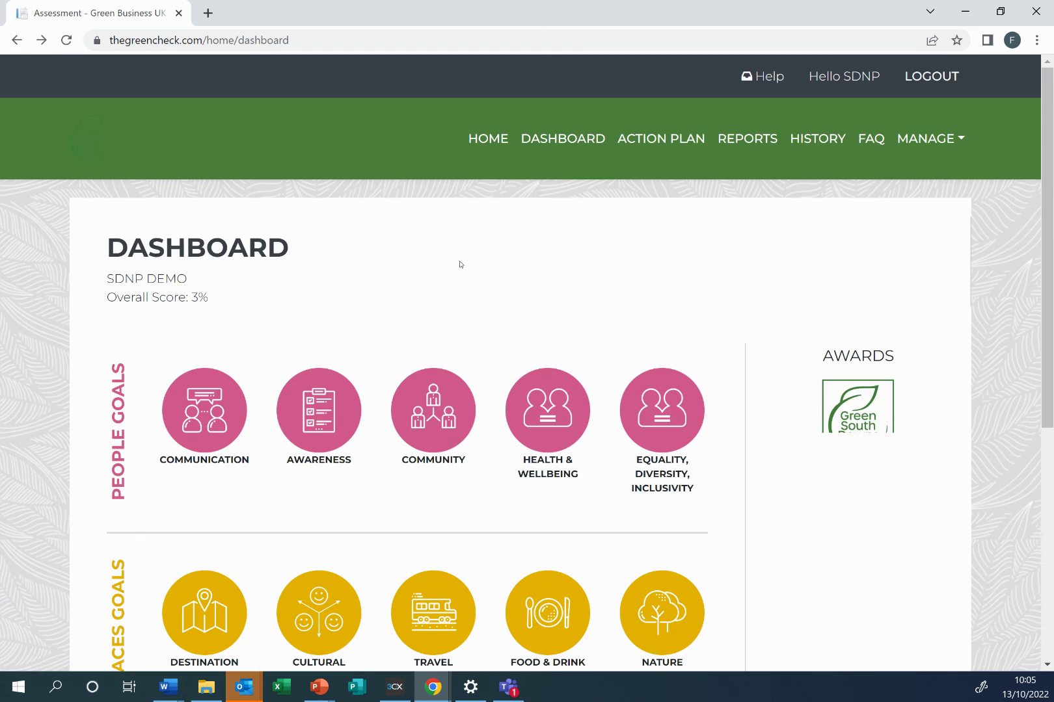
scroll(478, 389, down, 1)
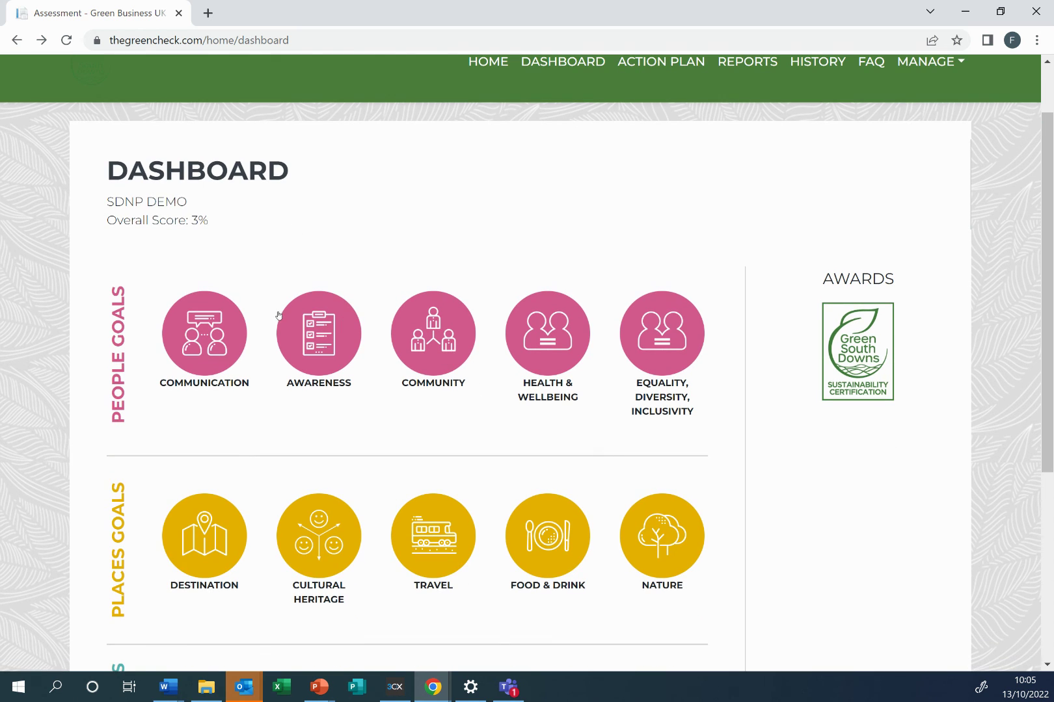
scroll(701, 458, down, 4)
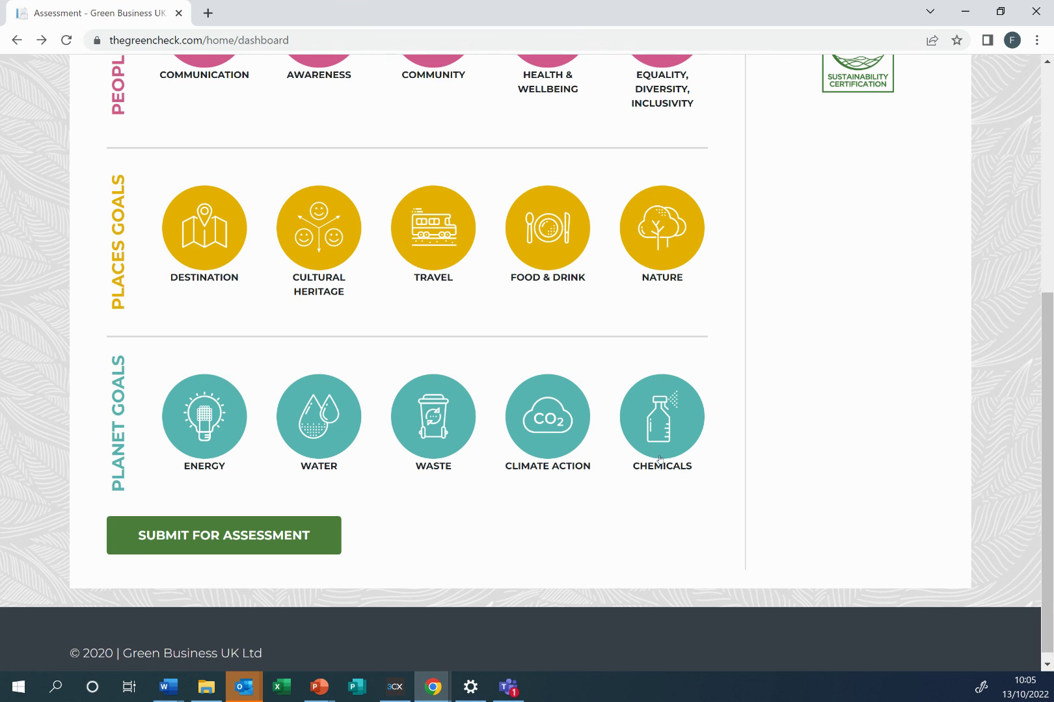
scroll(854, 470, up, 1)
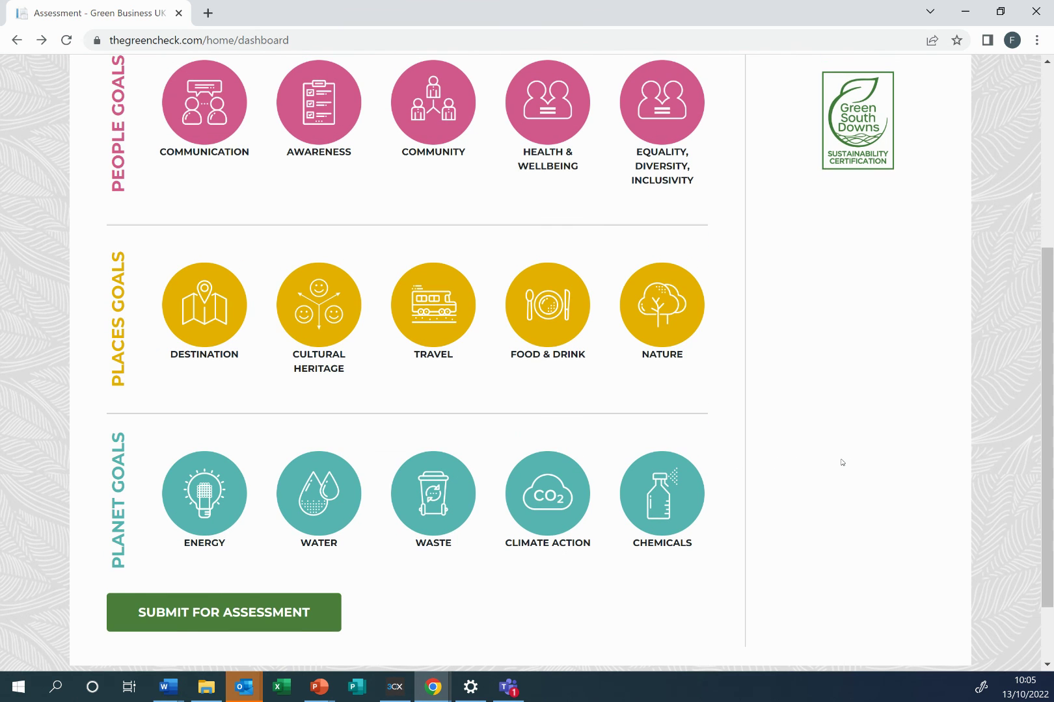
scroll(828, 458, down, 1)
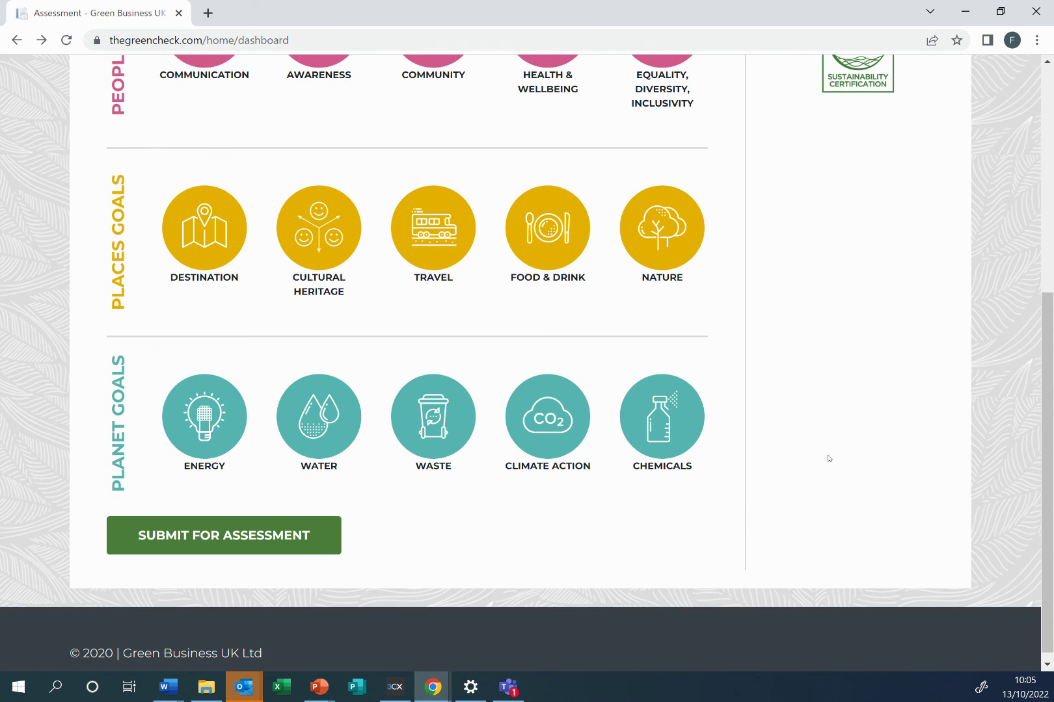
scroll(829, 459, up, 1)
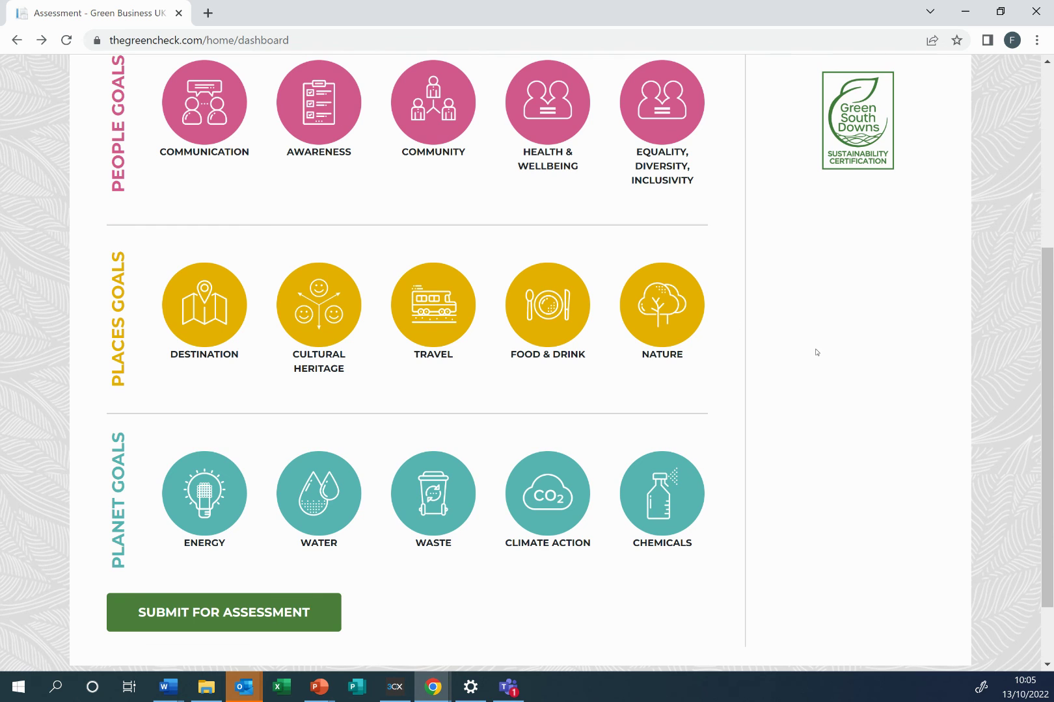
scroll(816, 352, down, 1)
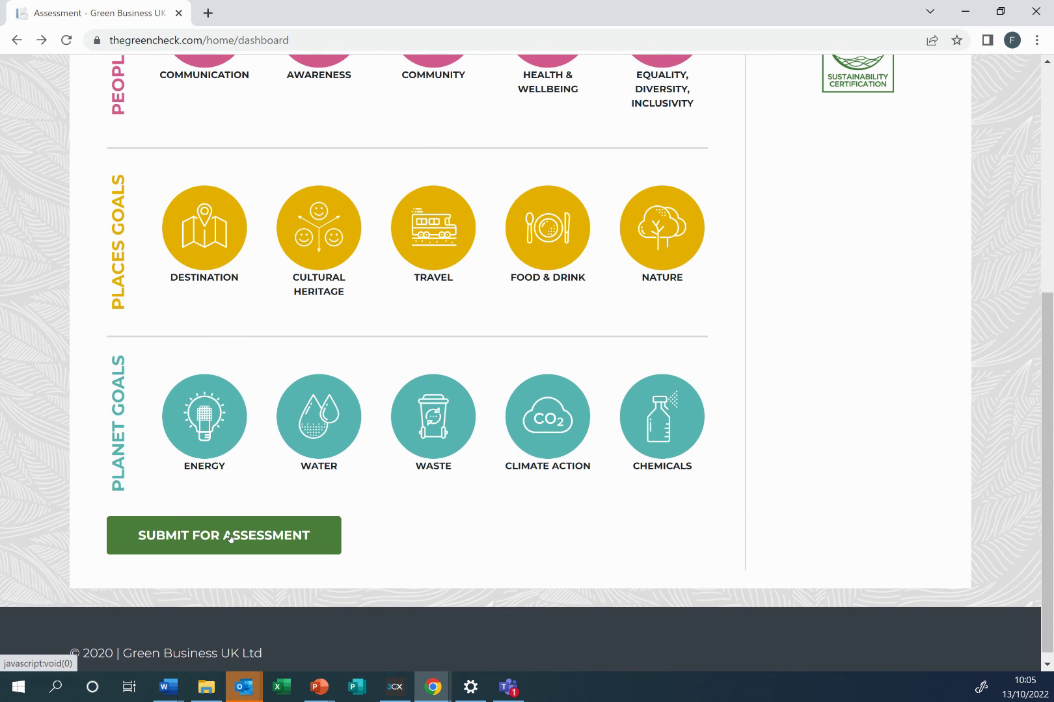
scroll(826, 465, up, 3)
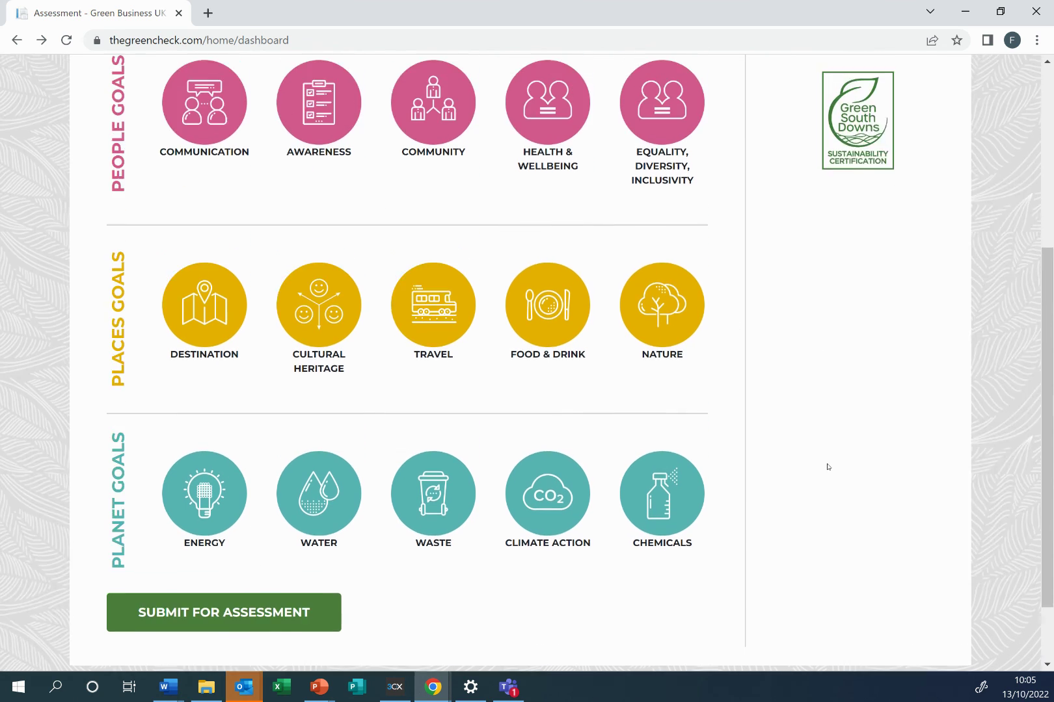
scroll(828, 467, up, 3)
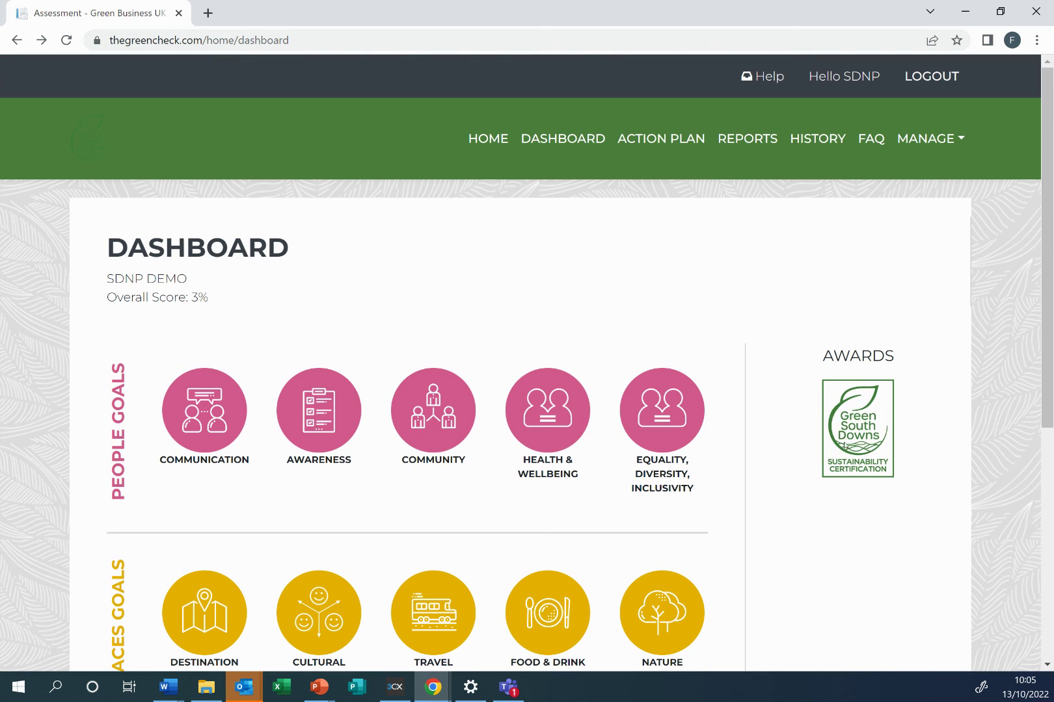